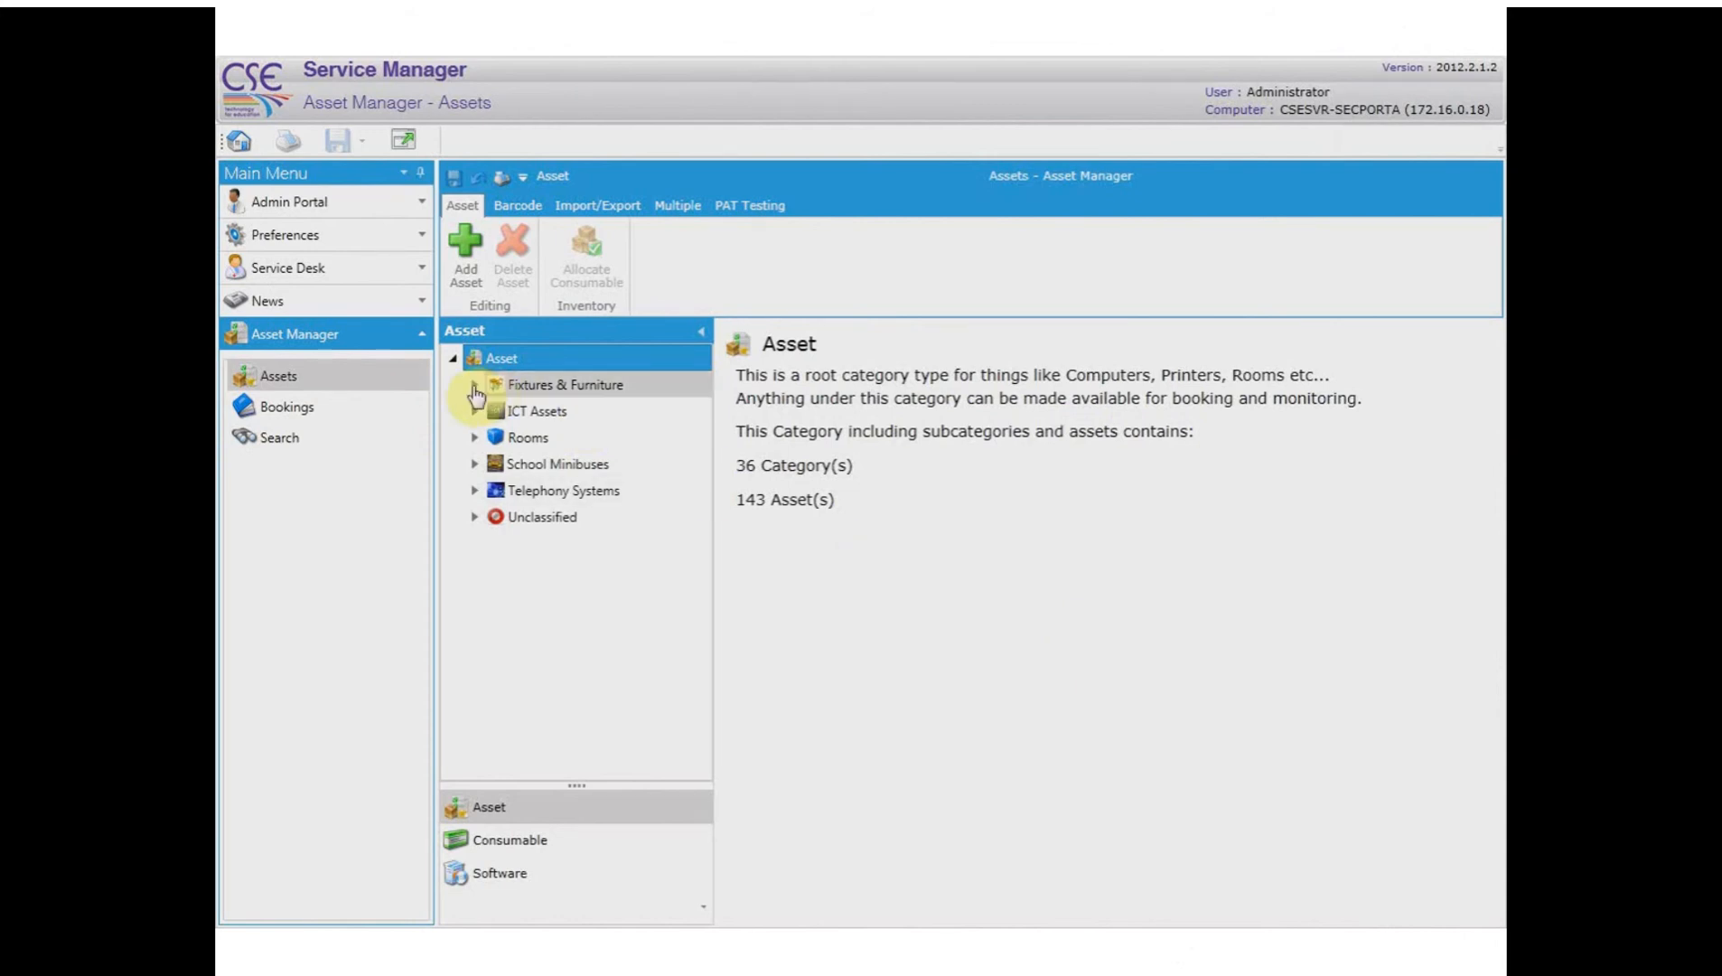
- Open the Large folding table asset from the Folding tables category under Fixtures & Furniture
click(474, 386)
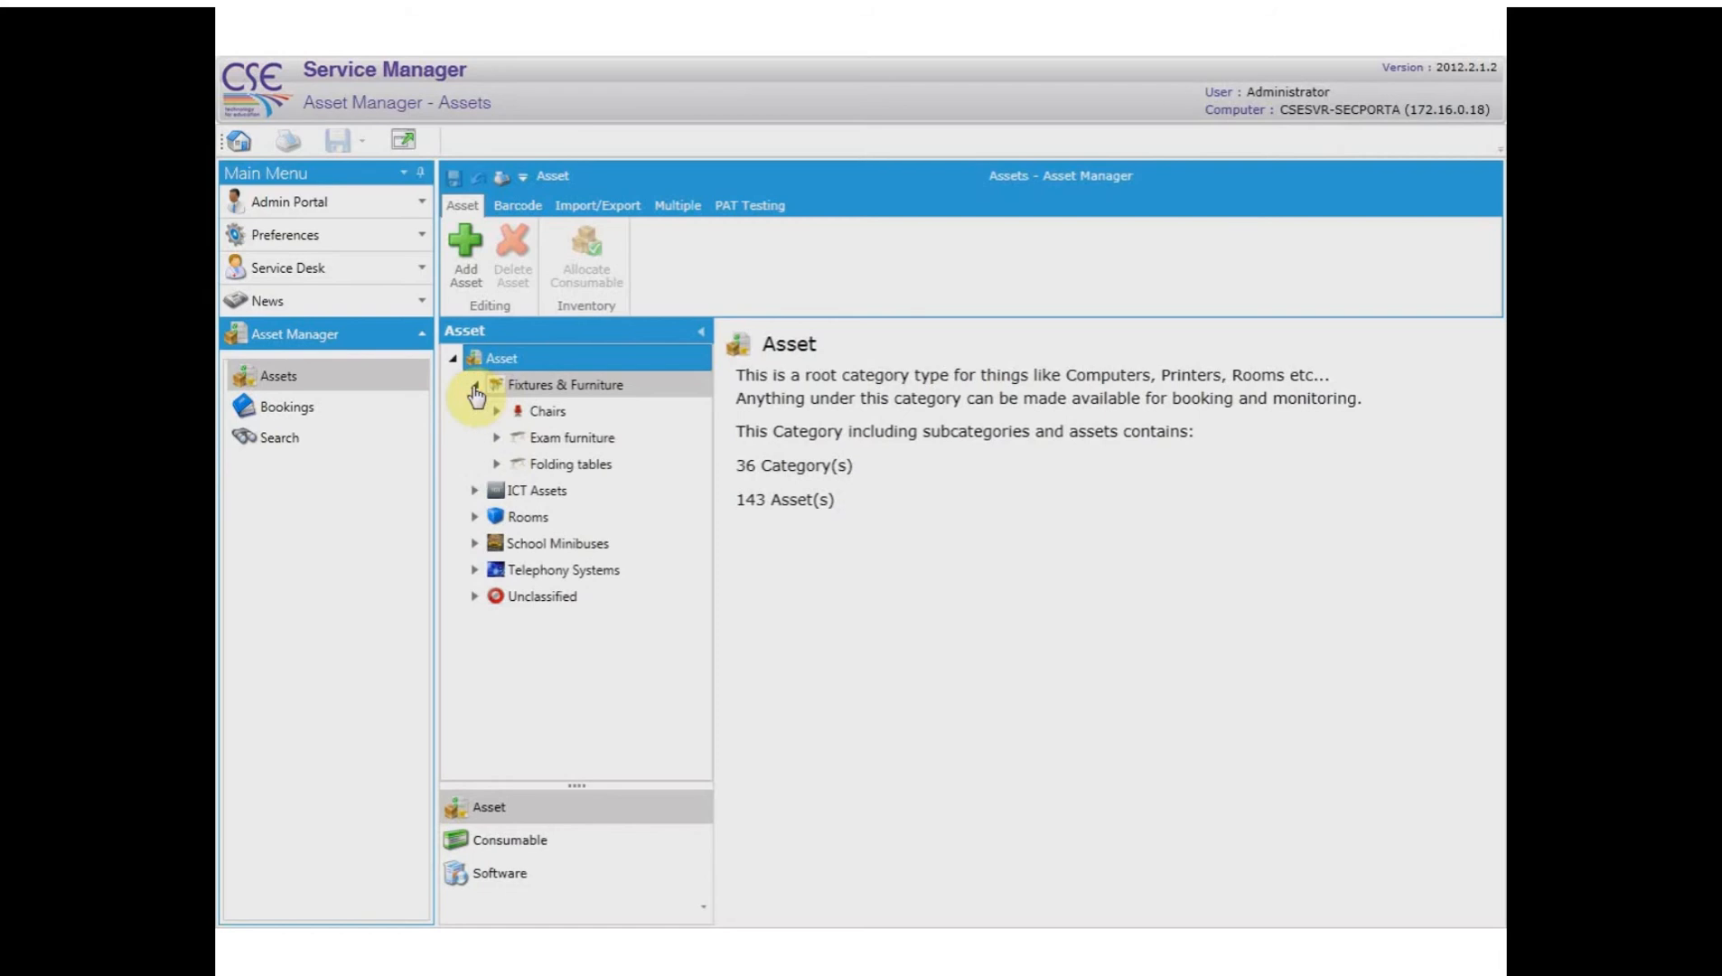
click(497, 465)
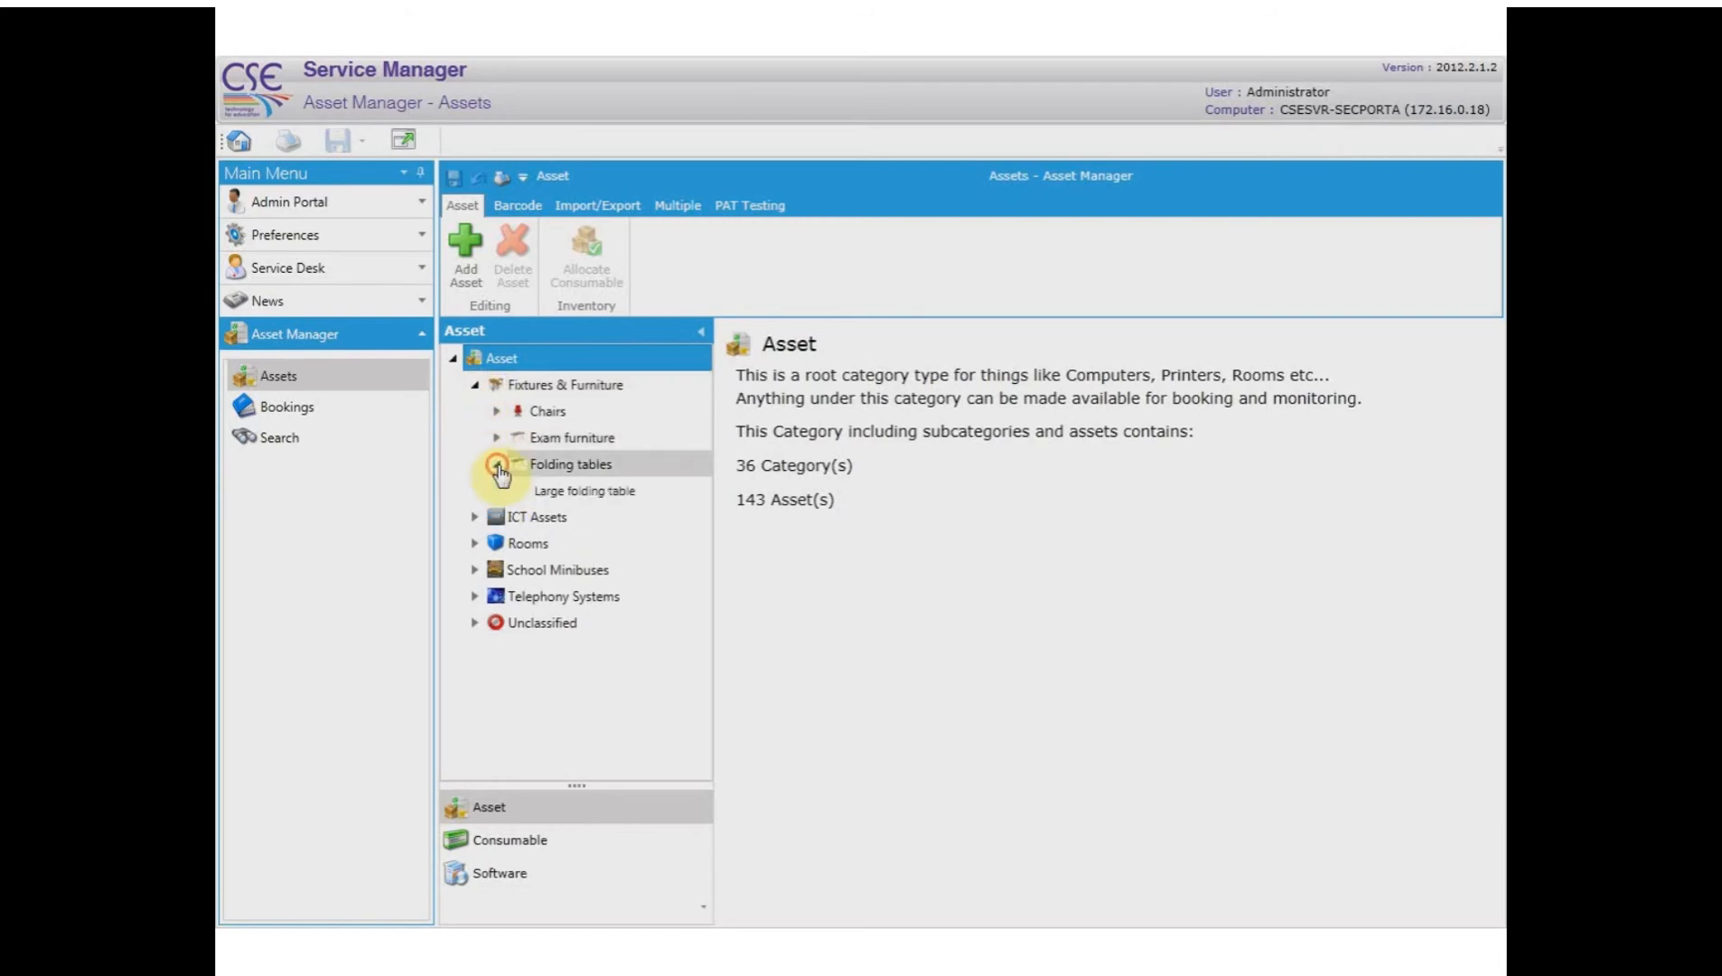
click(589, 496)
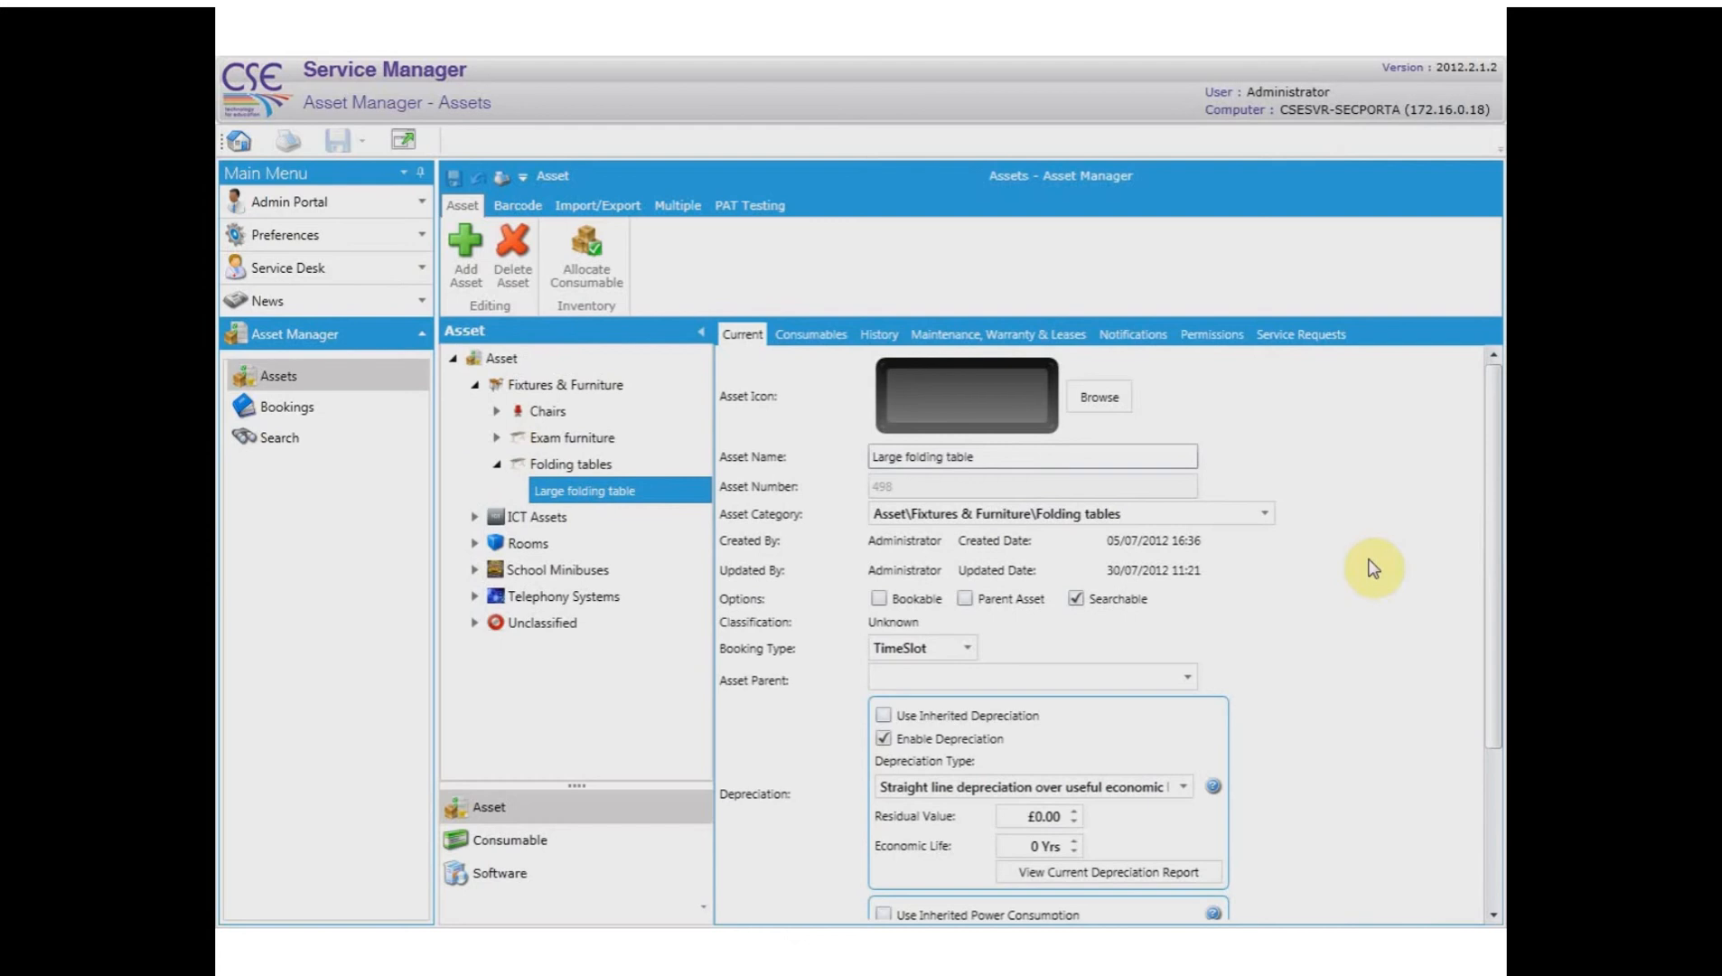
- Set the folding table's purchase date to 01/09/2012 and its purchase price to £300.00
scroll(1373, 568, down, 1)
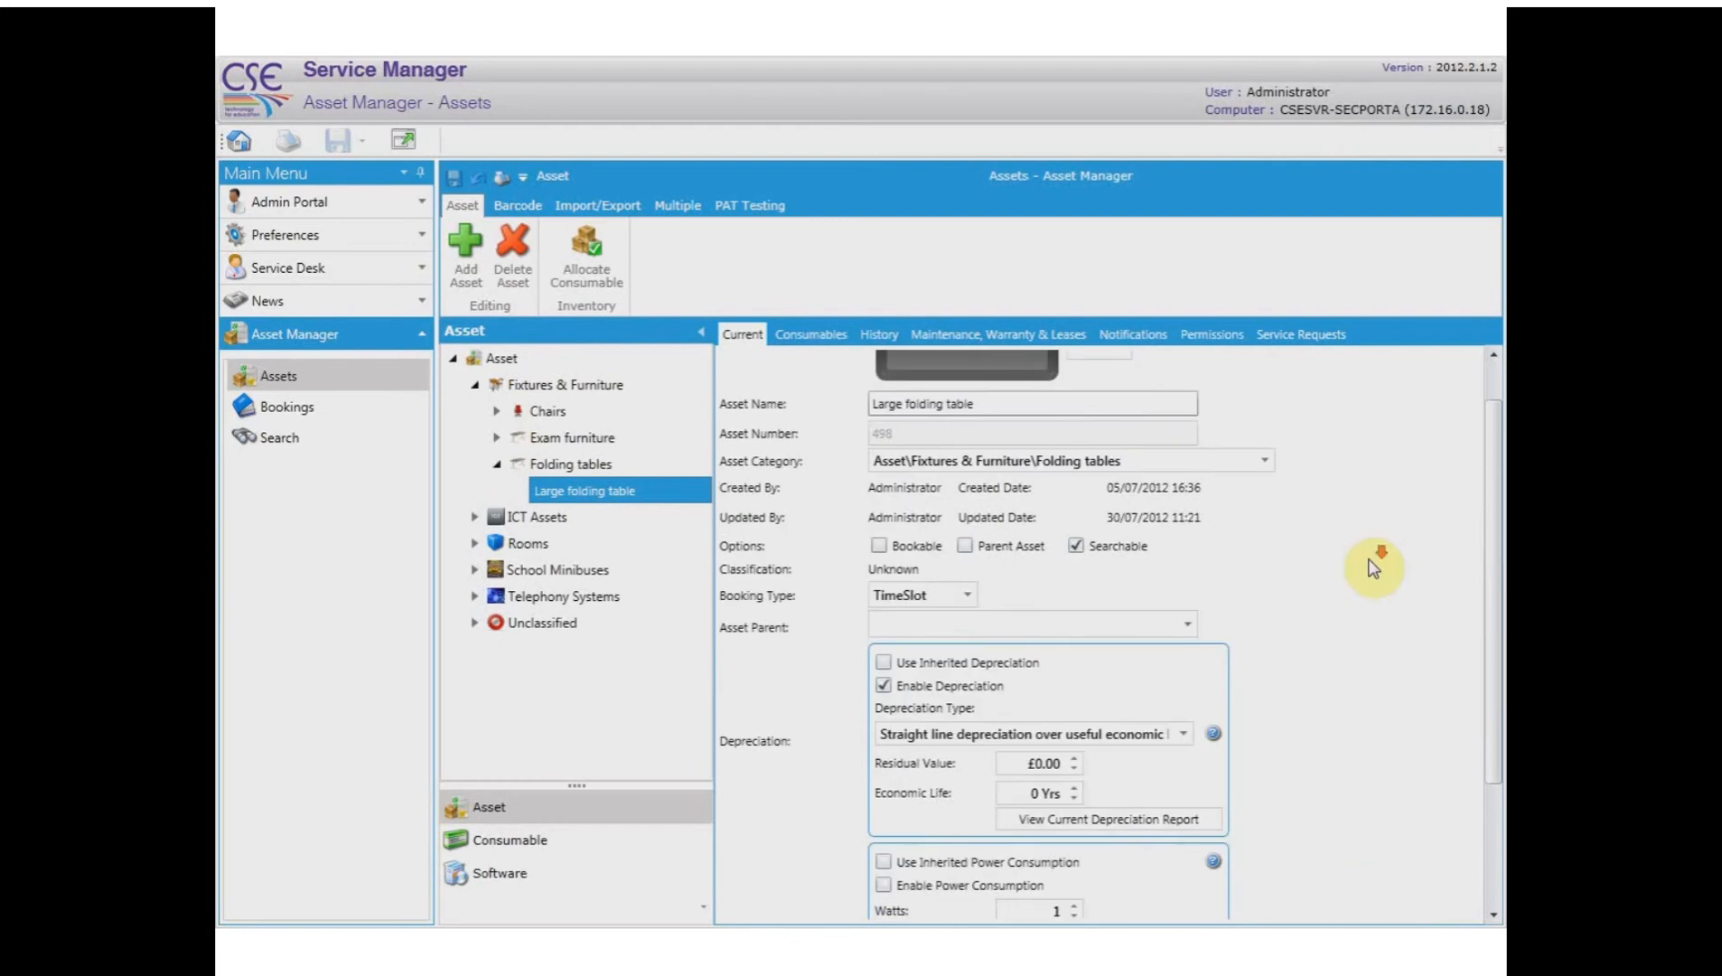
scroll(1373, 567, down, 3)
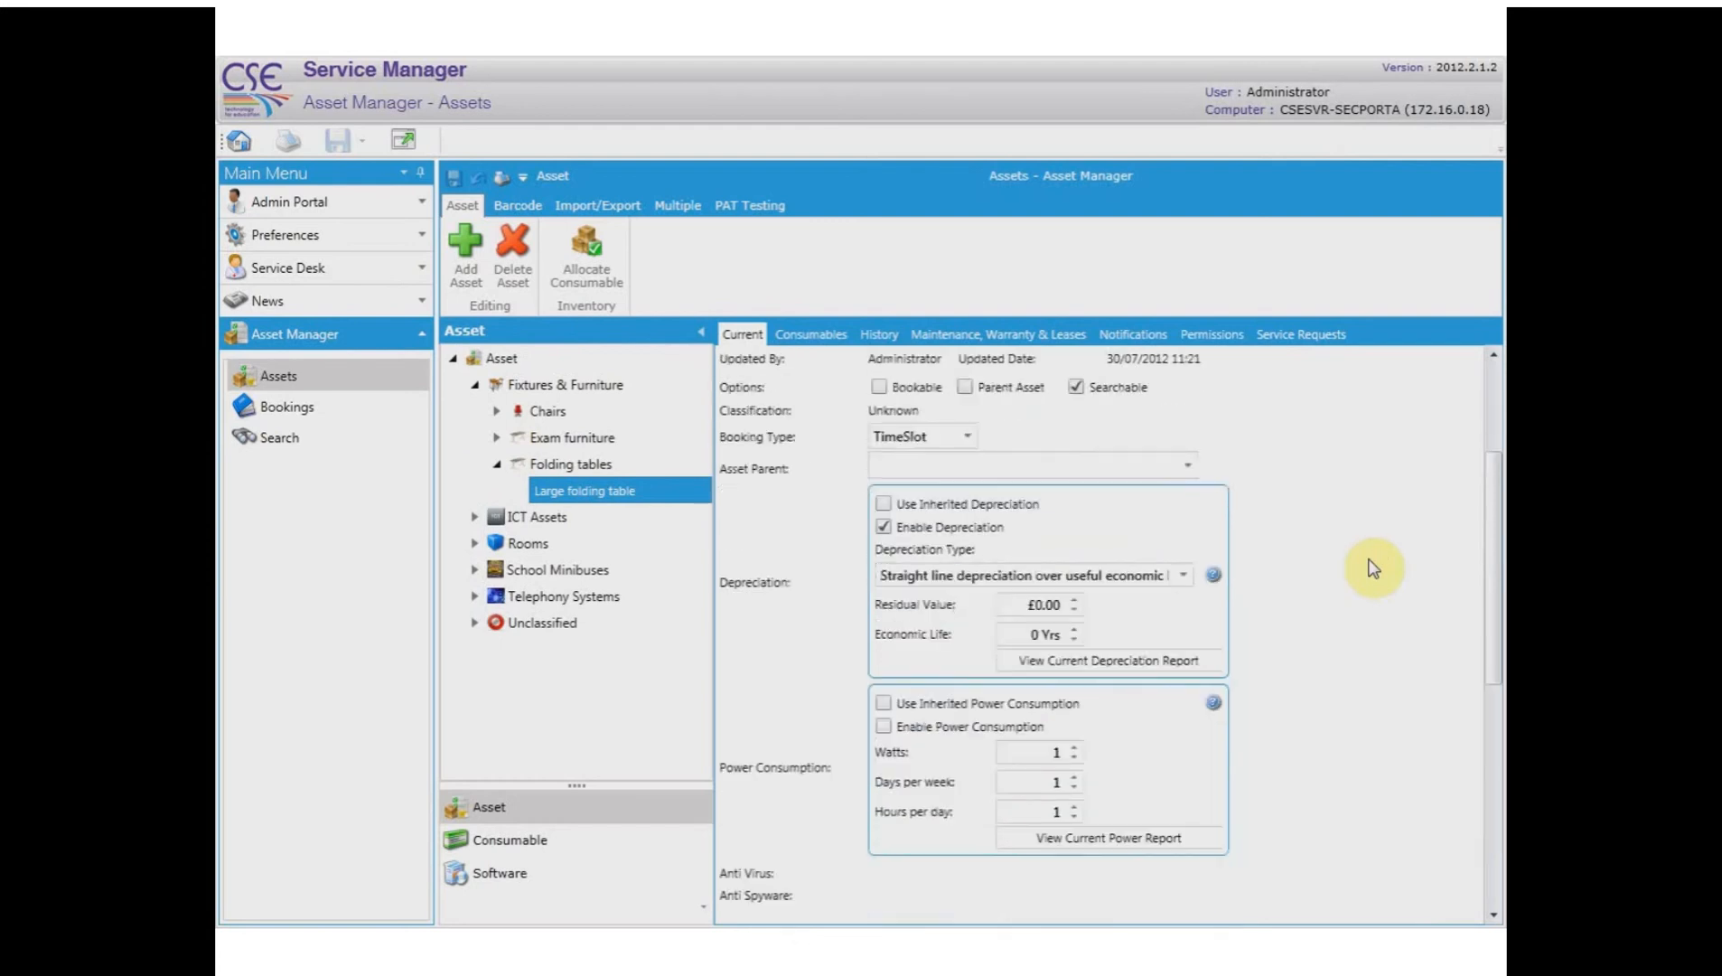
scroll(1372, 567, down, 6)
scroll(1369, 567, down, 2)
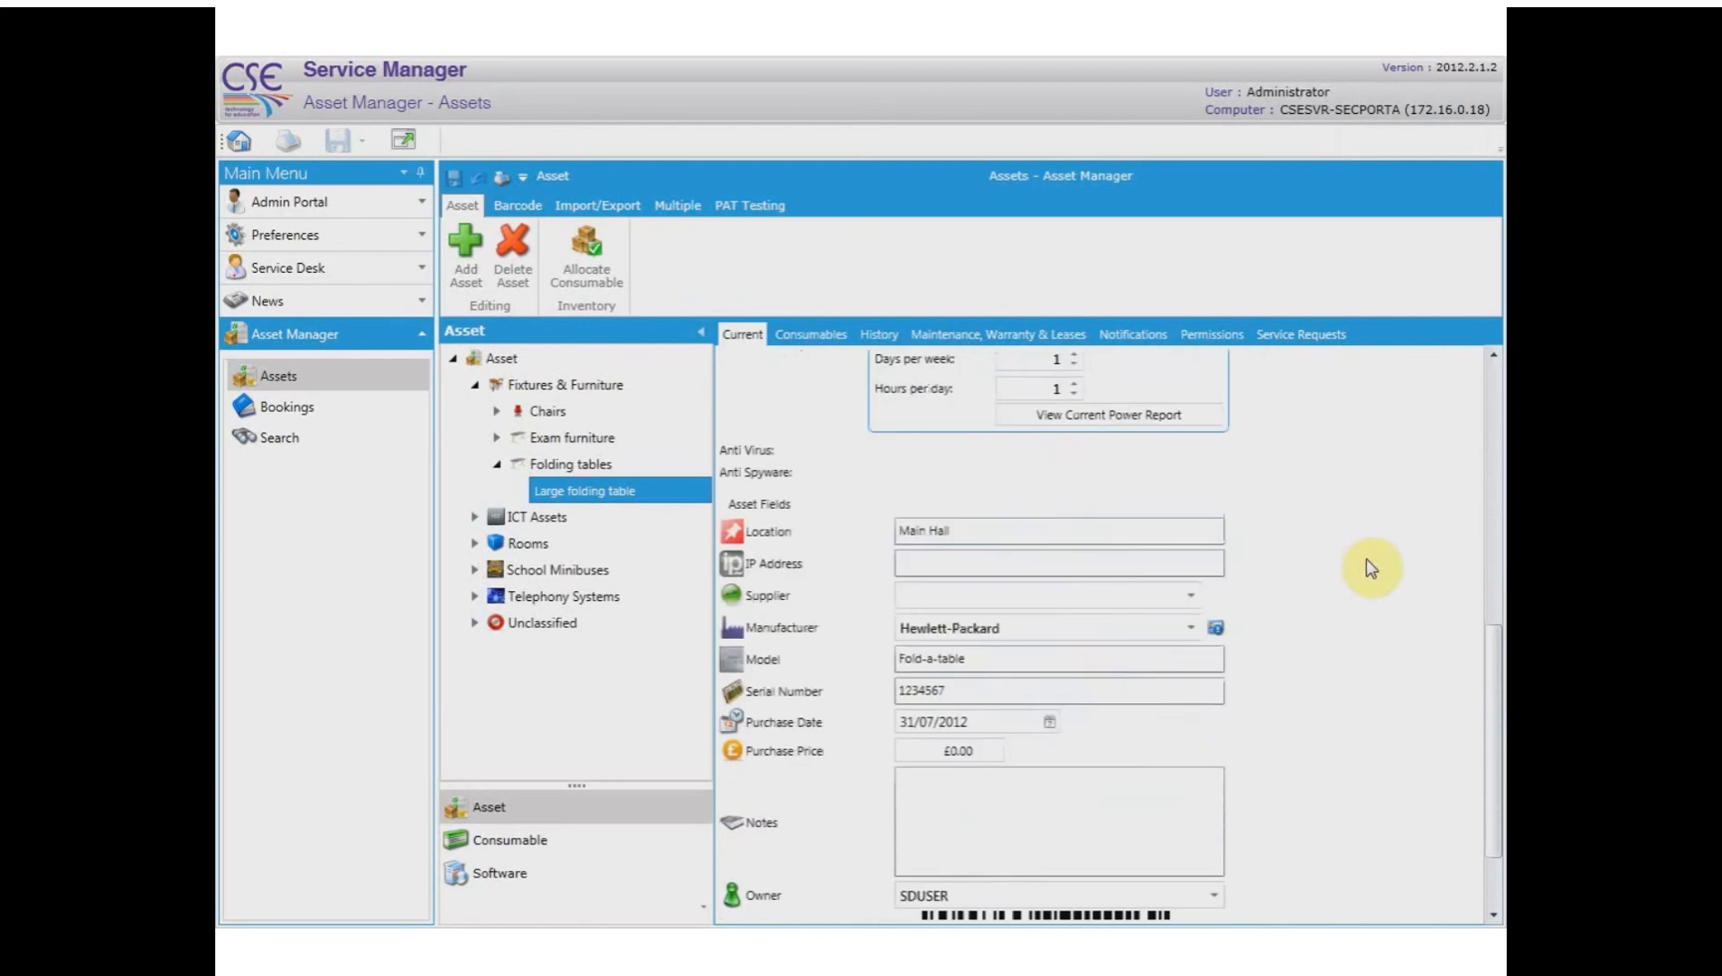
click(1050, 723)
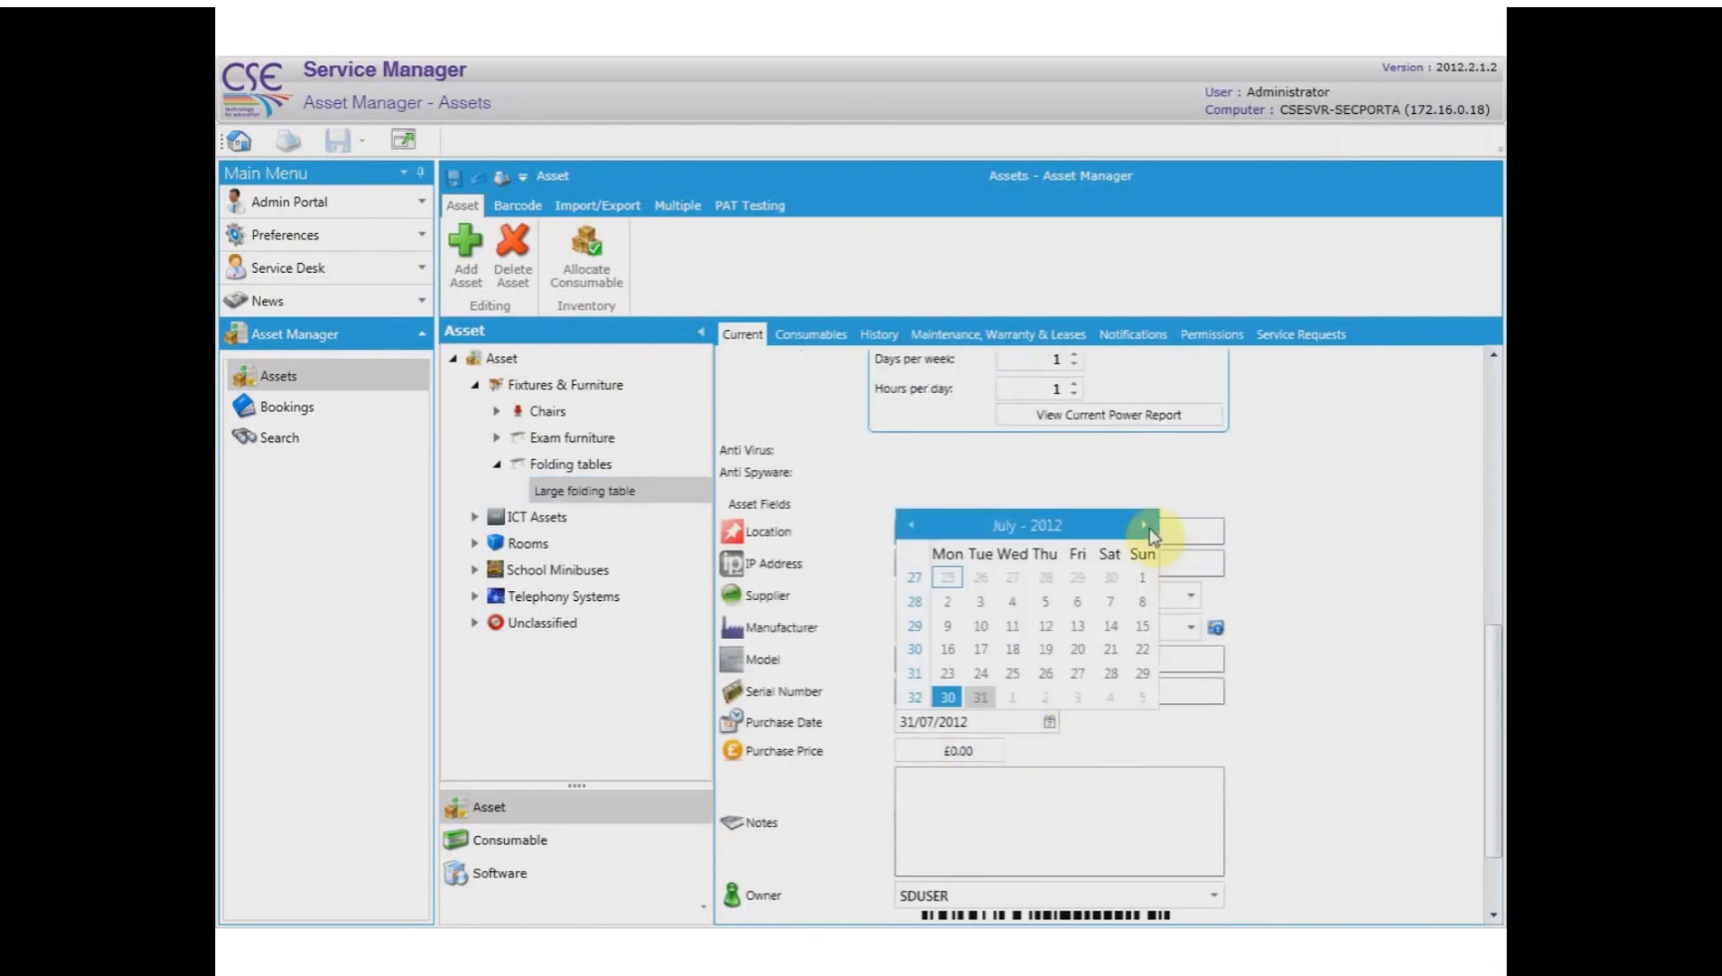
click(1144, 525)
click(1144, 525)
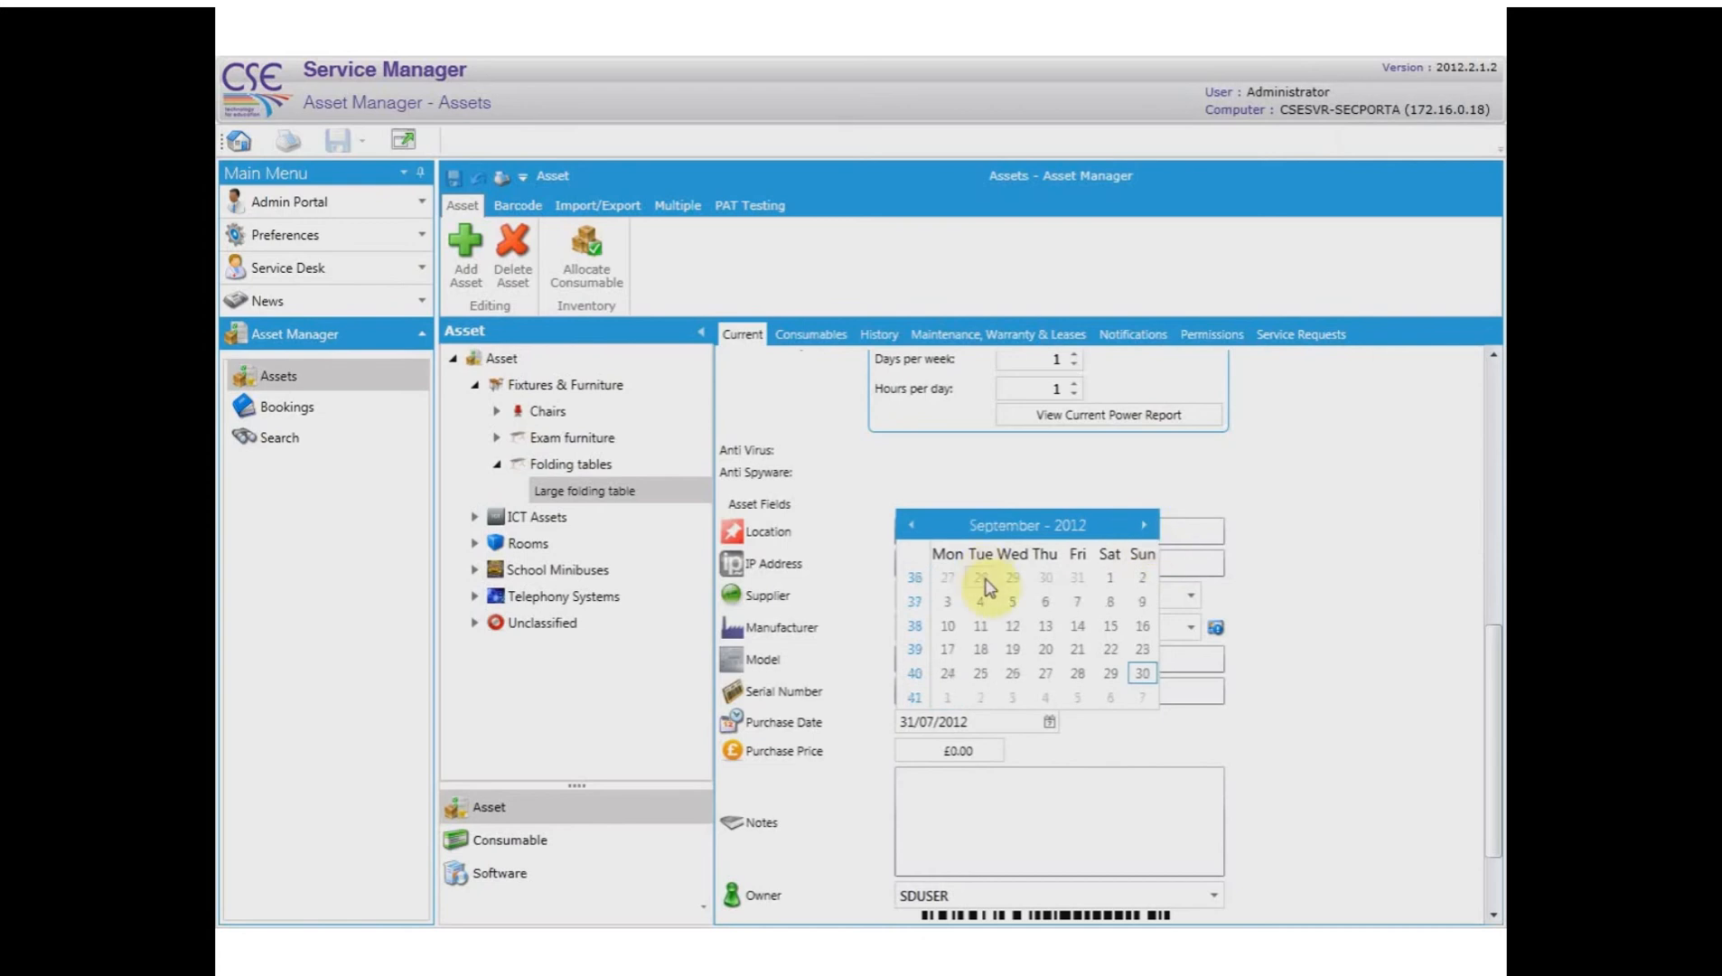
click(1110, 579)
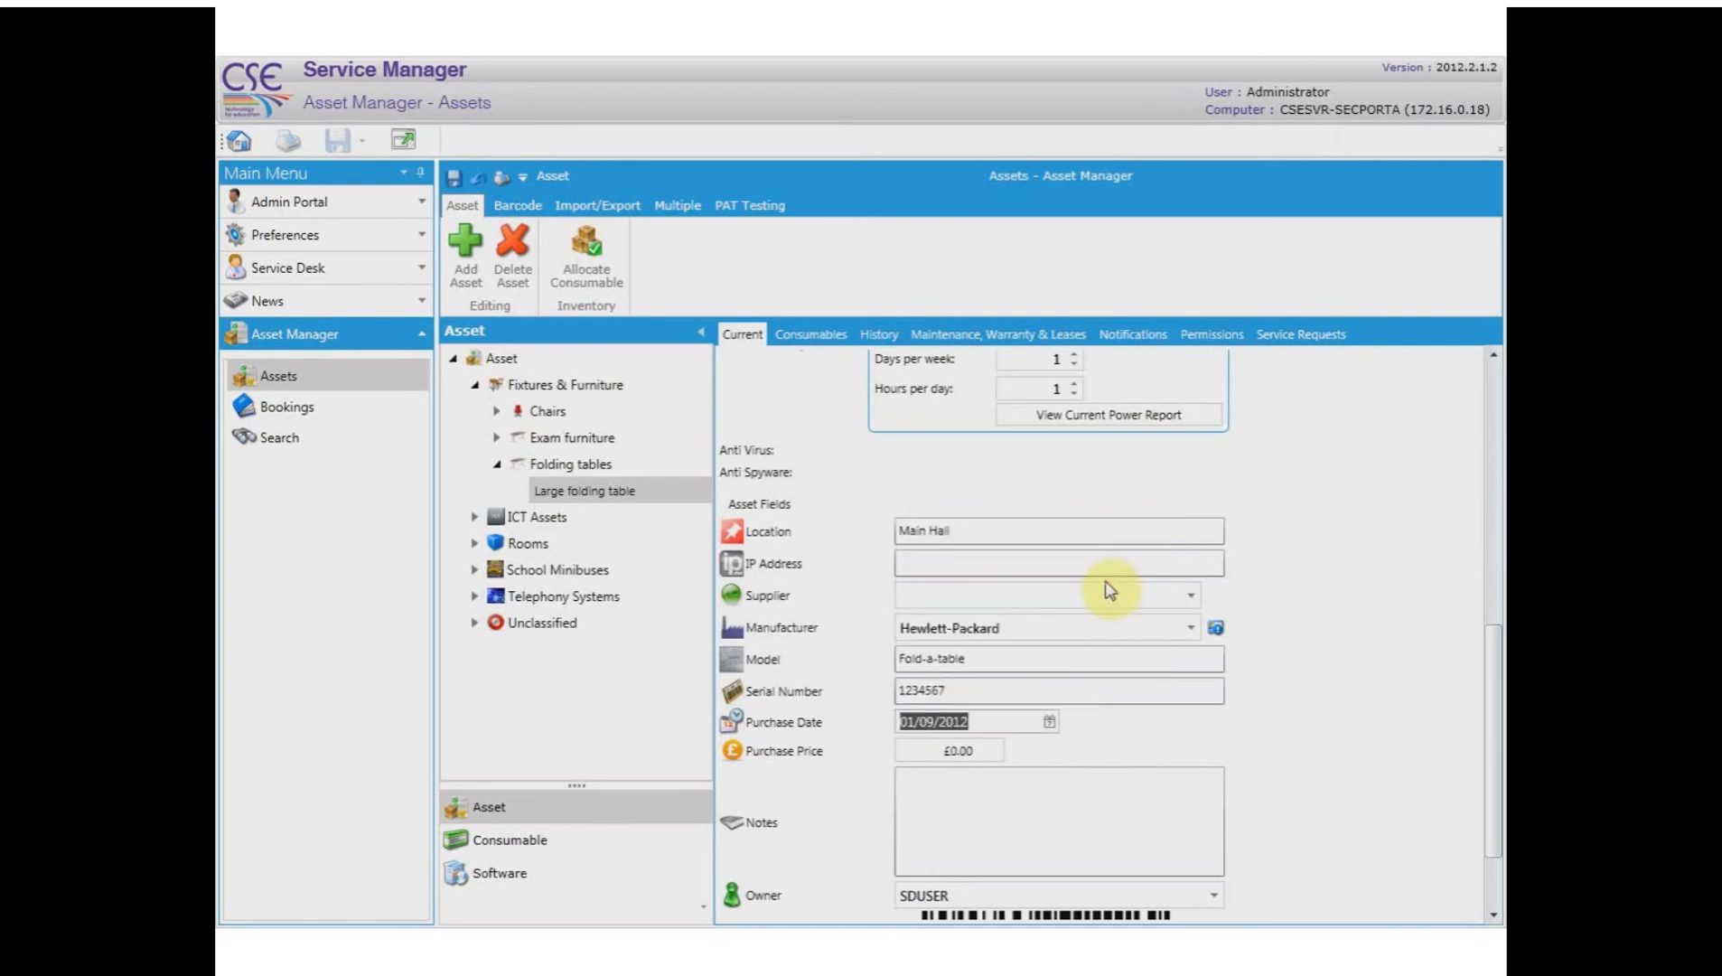
click(956, 752)
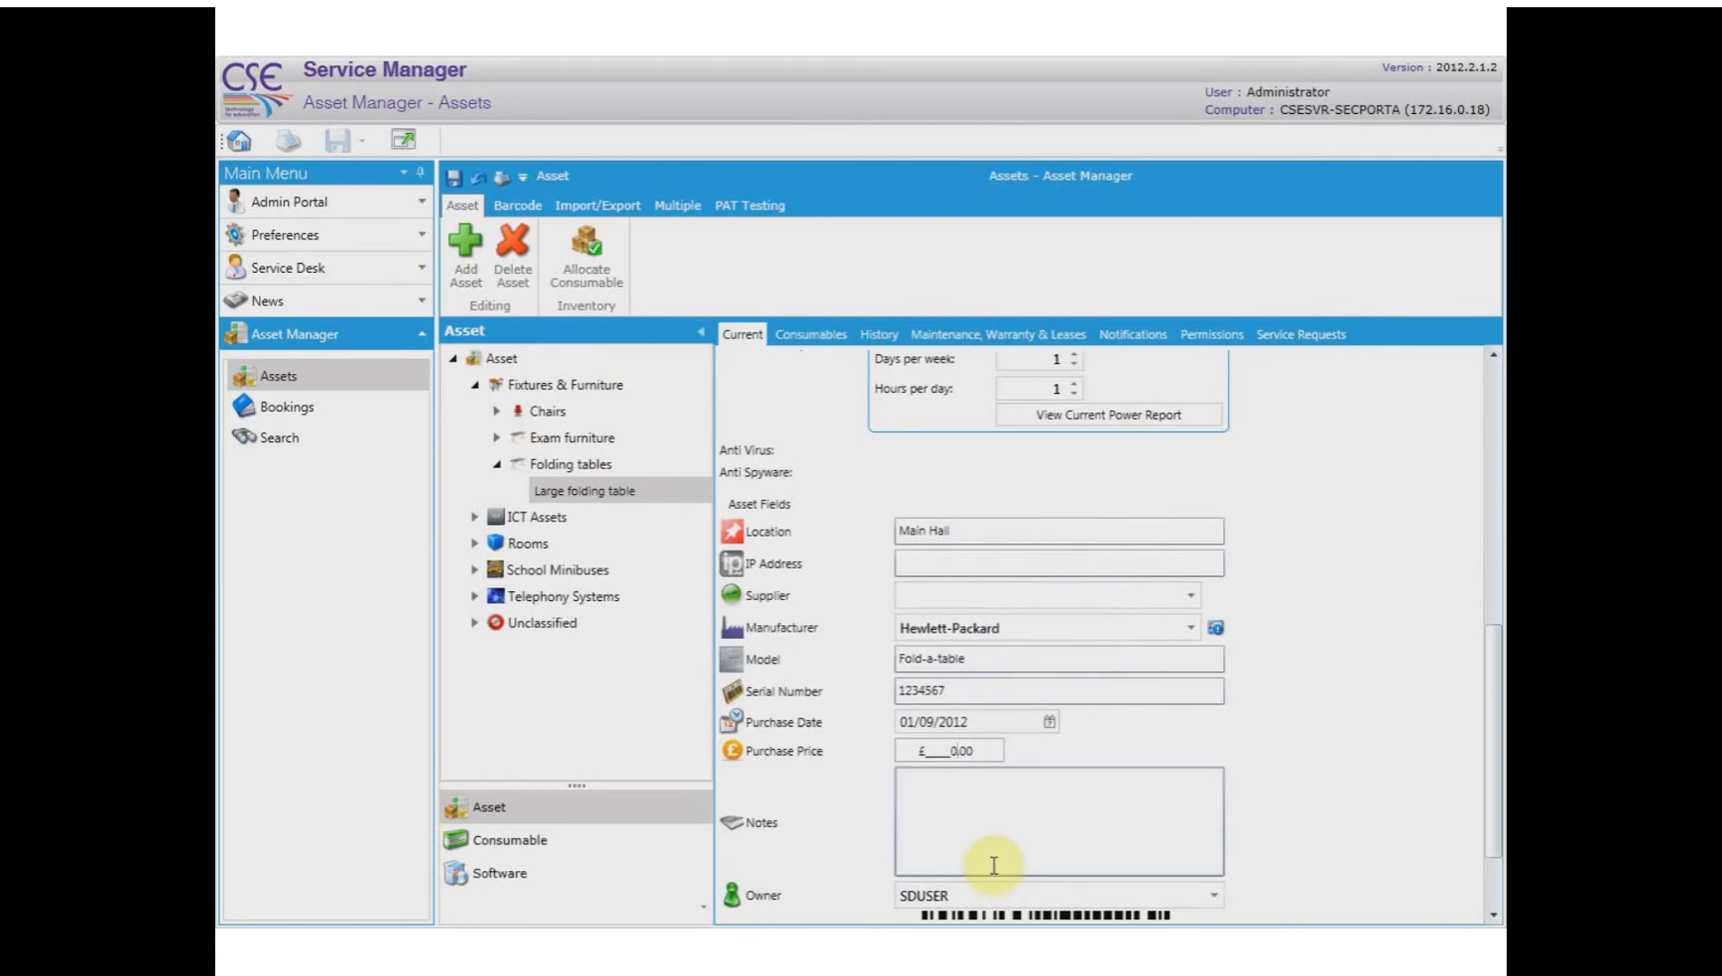
text(300)
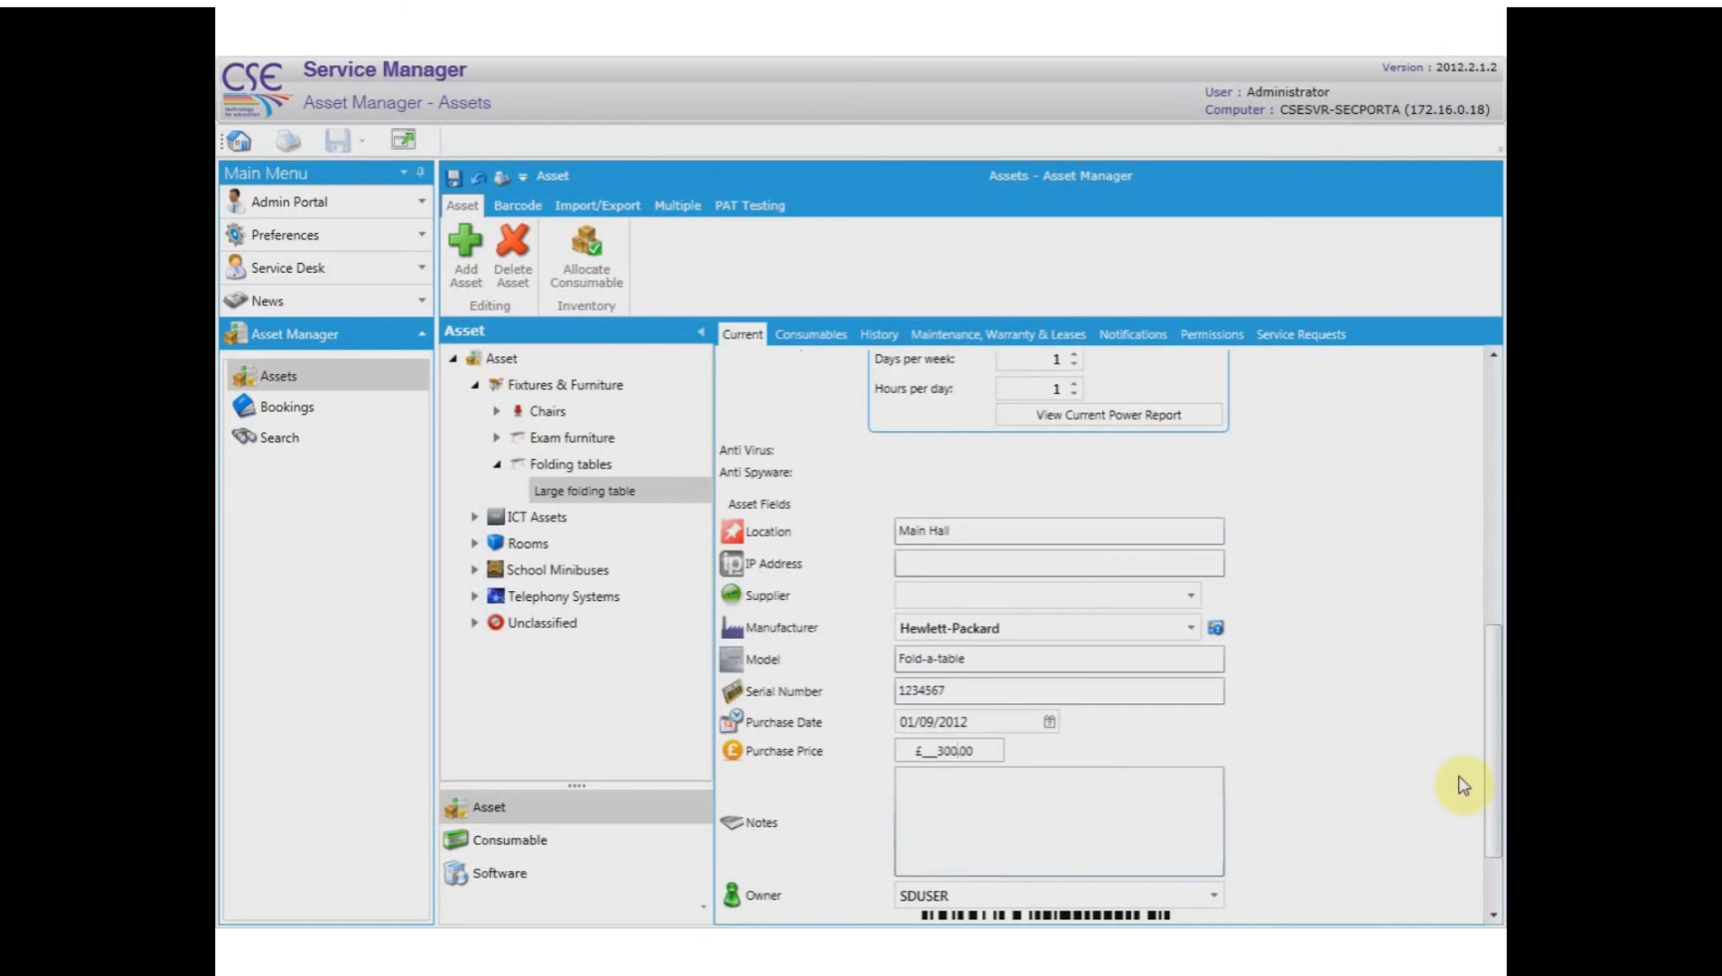
- Set the asset's own, non-inherited depreciation type to Straight line depreciation over useful economic life
drag(1491, 799, 1493, 560)
click(883, 508)
click(883, 508)
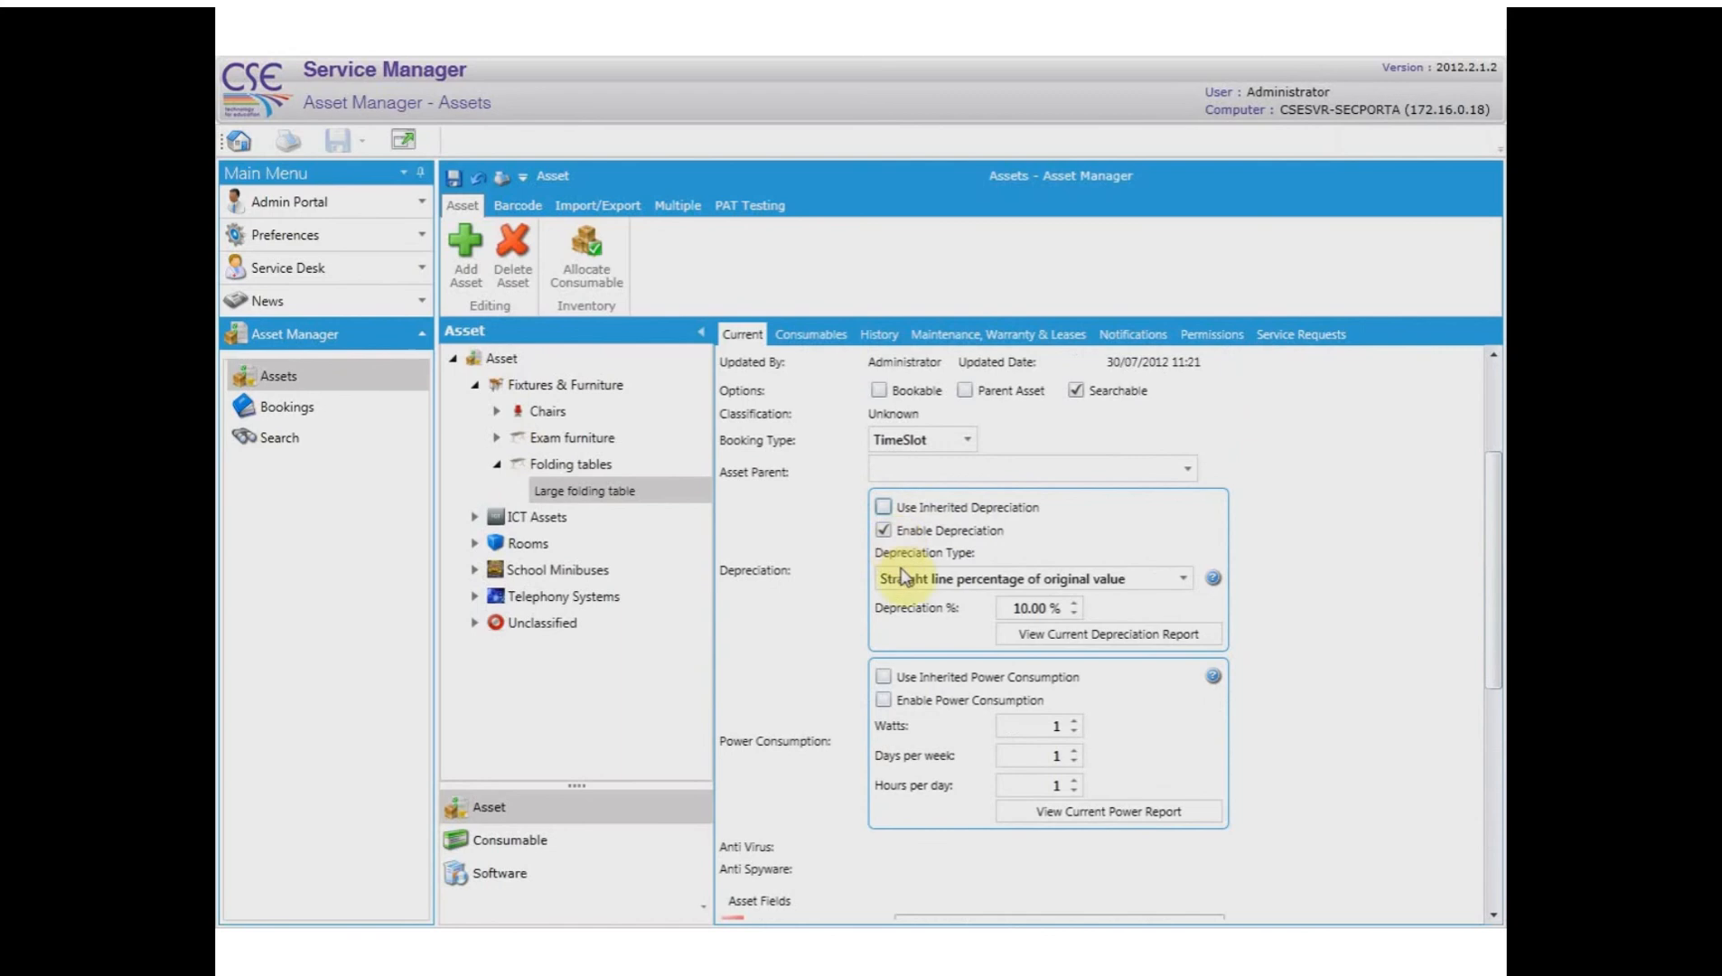
click(1184, 581)
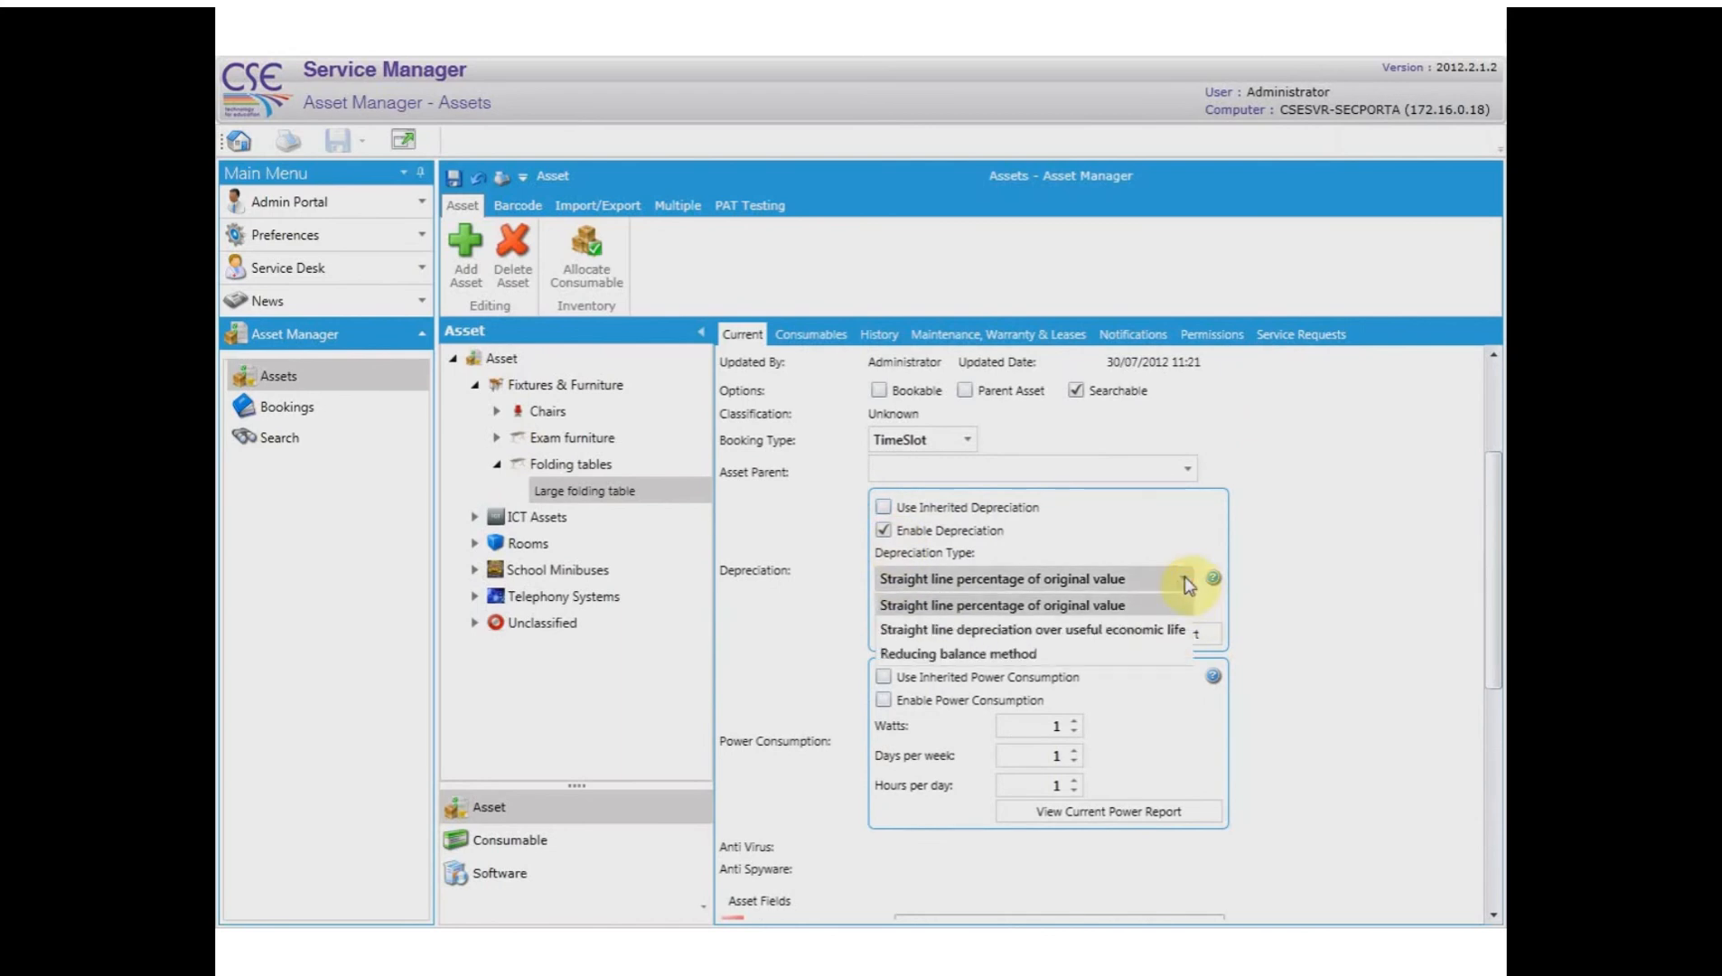
click(1161, 632)
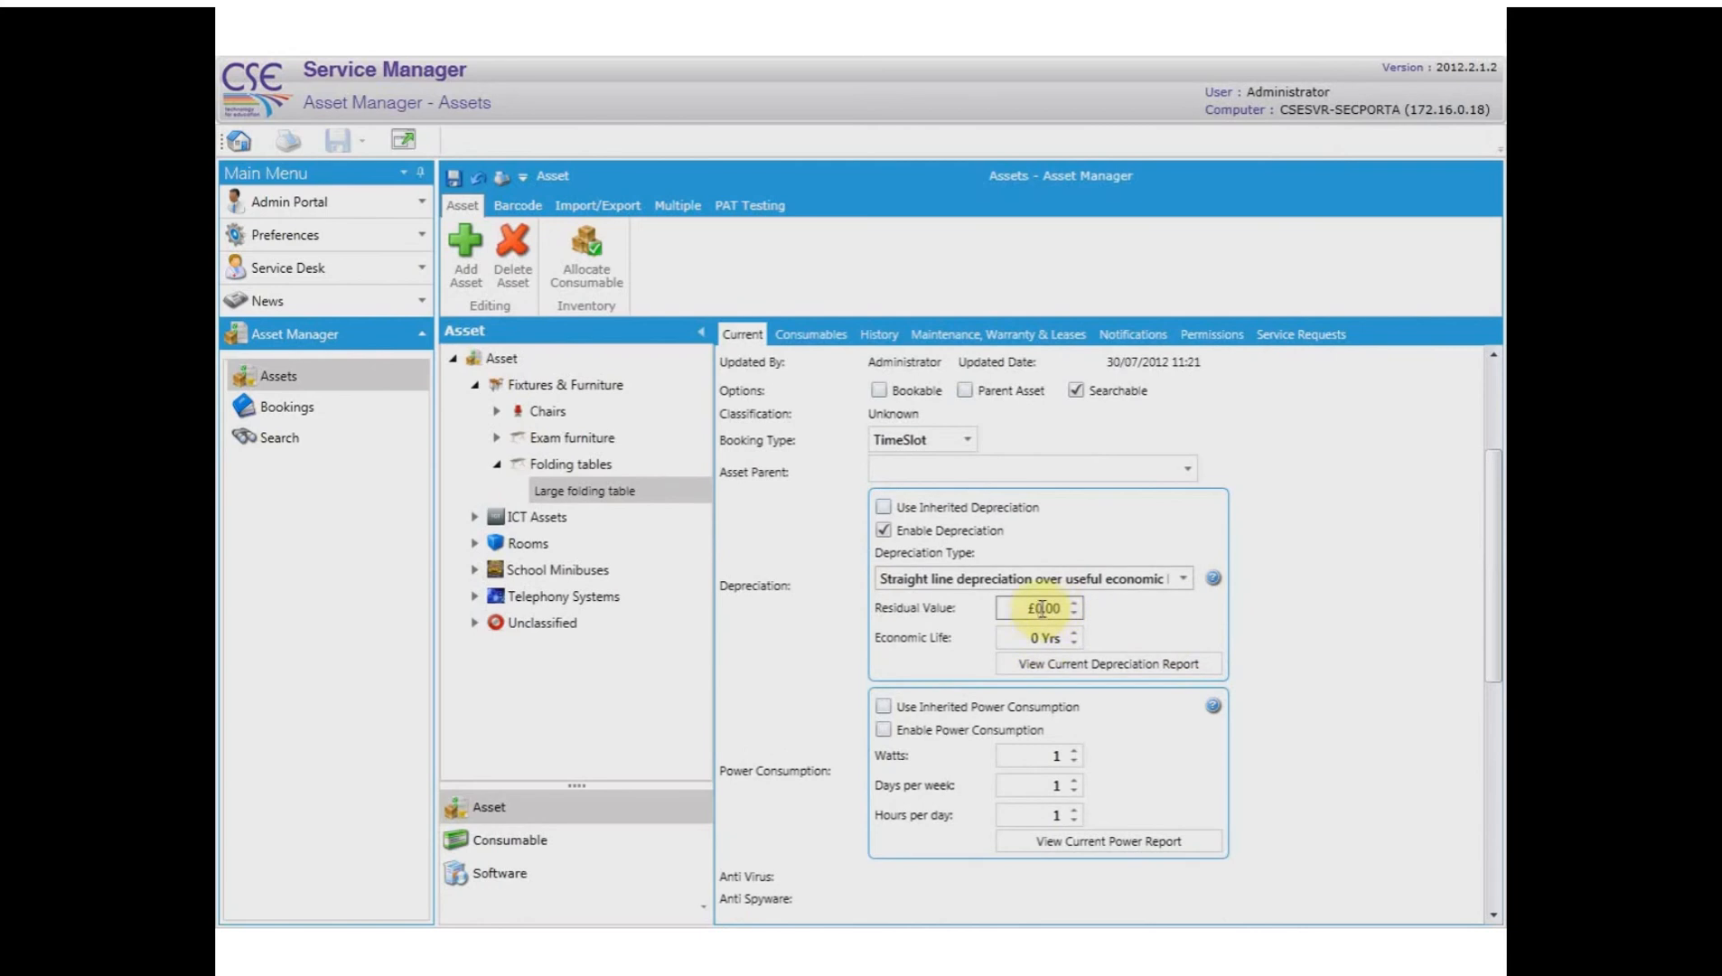
- Set the residual value to £20.00 and the economic life to 7 years, and save the asset
click(1044, 609)
text(20)
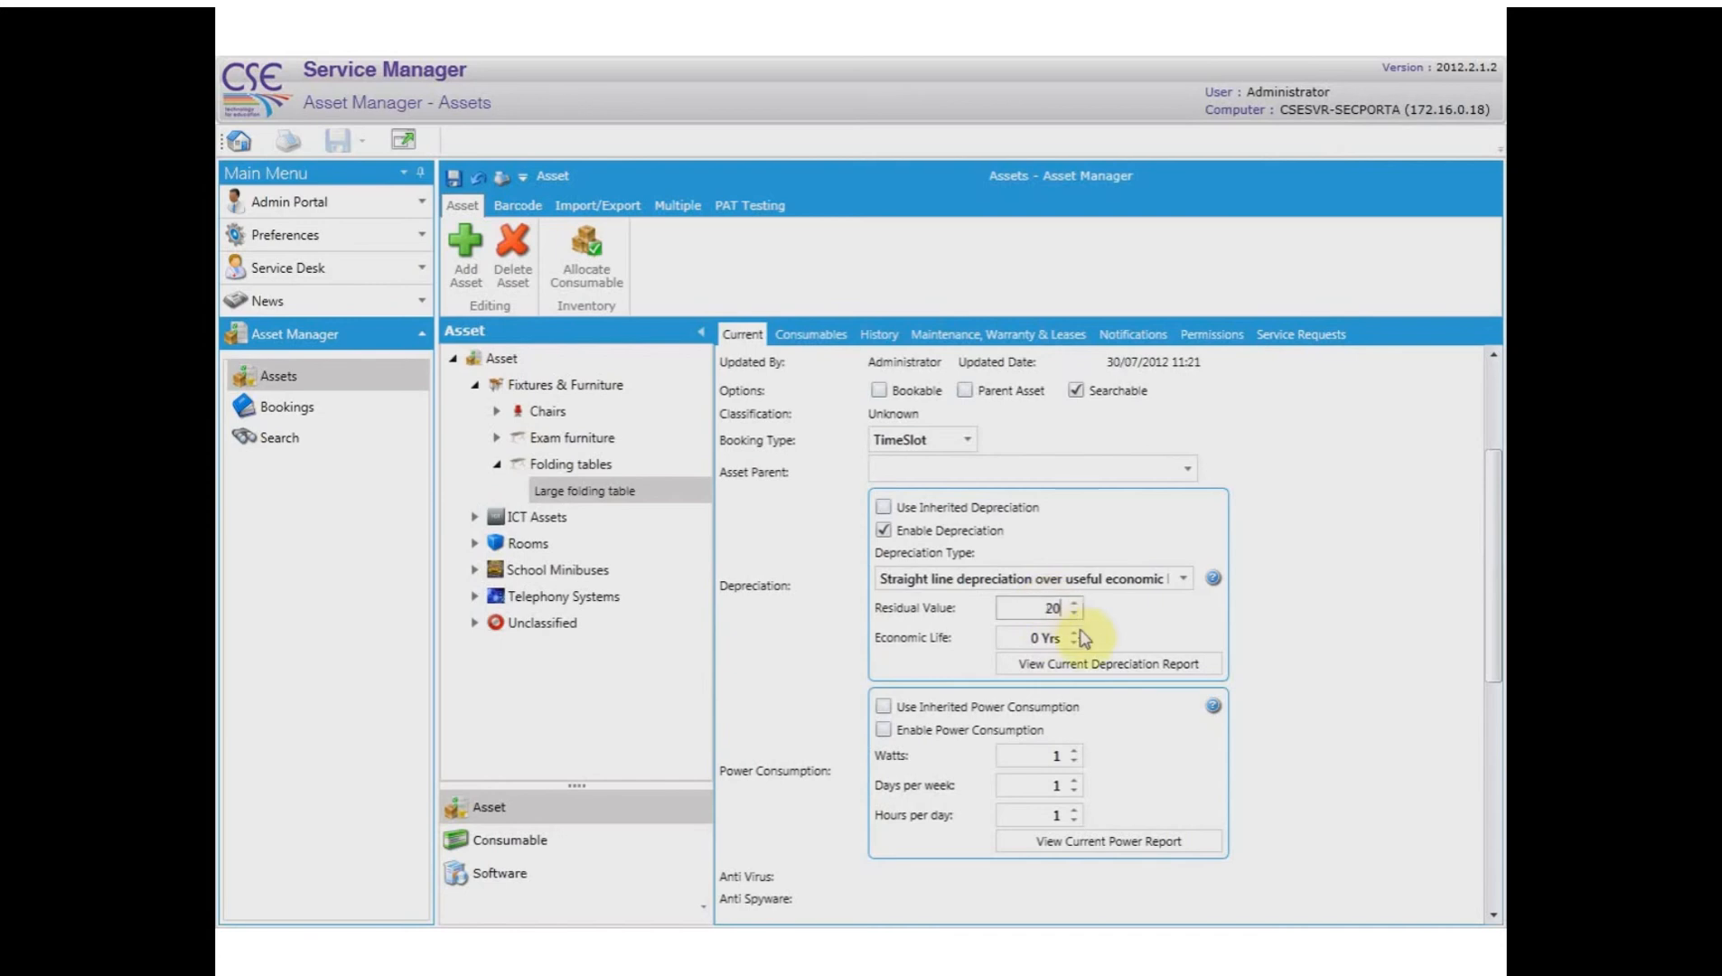
click(1035, 639)
click(1035, 639)
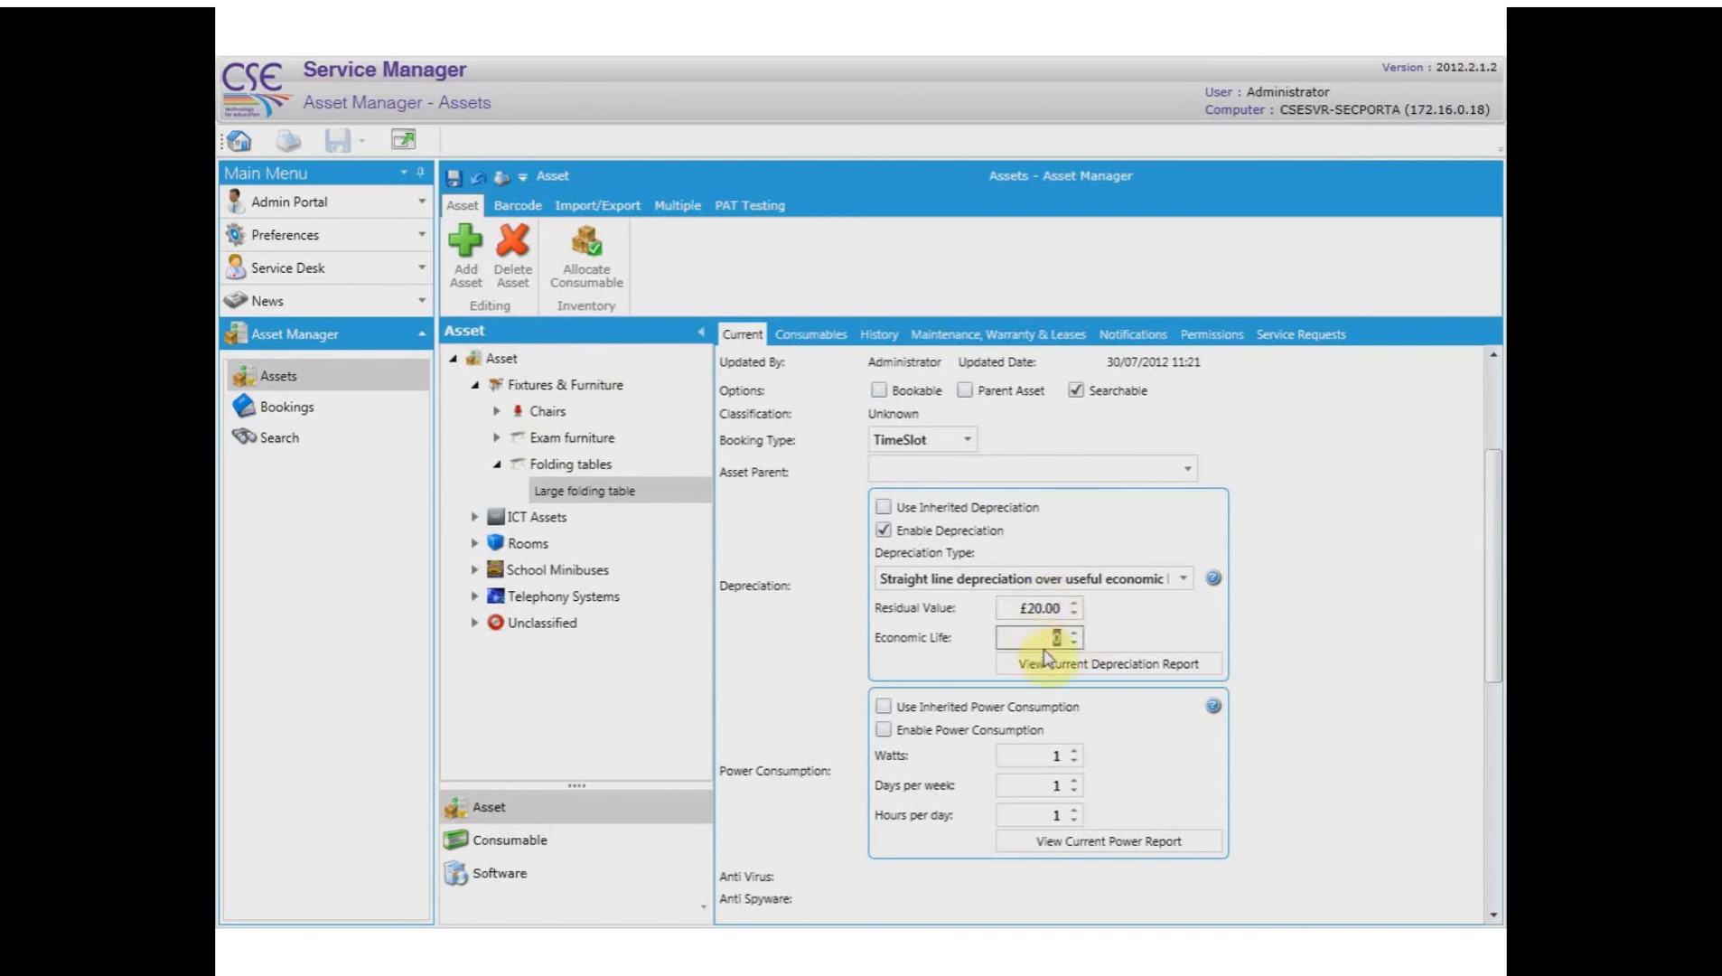
text(7)
click(1164, 639)
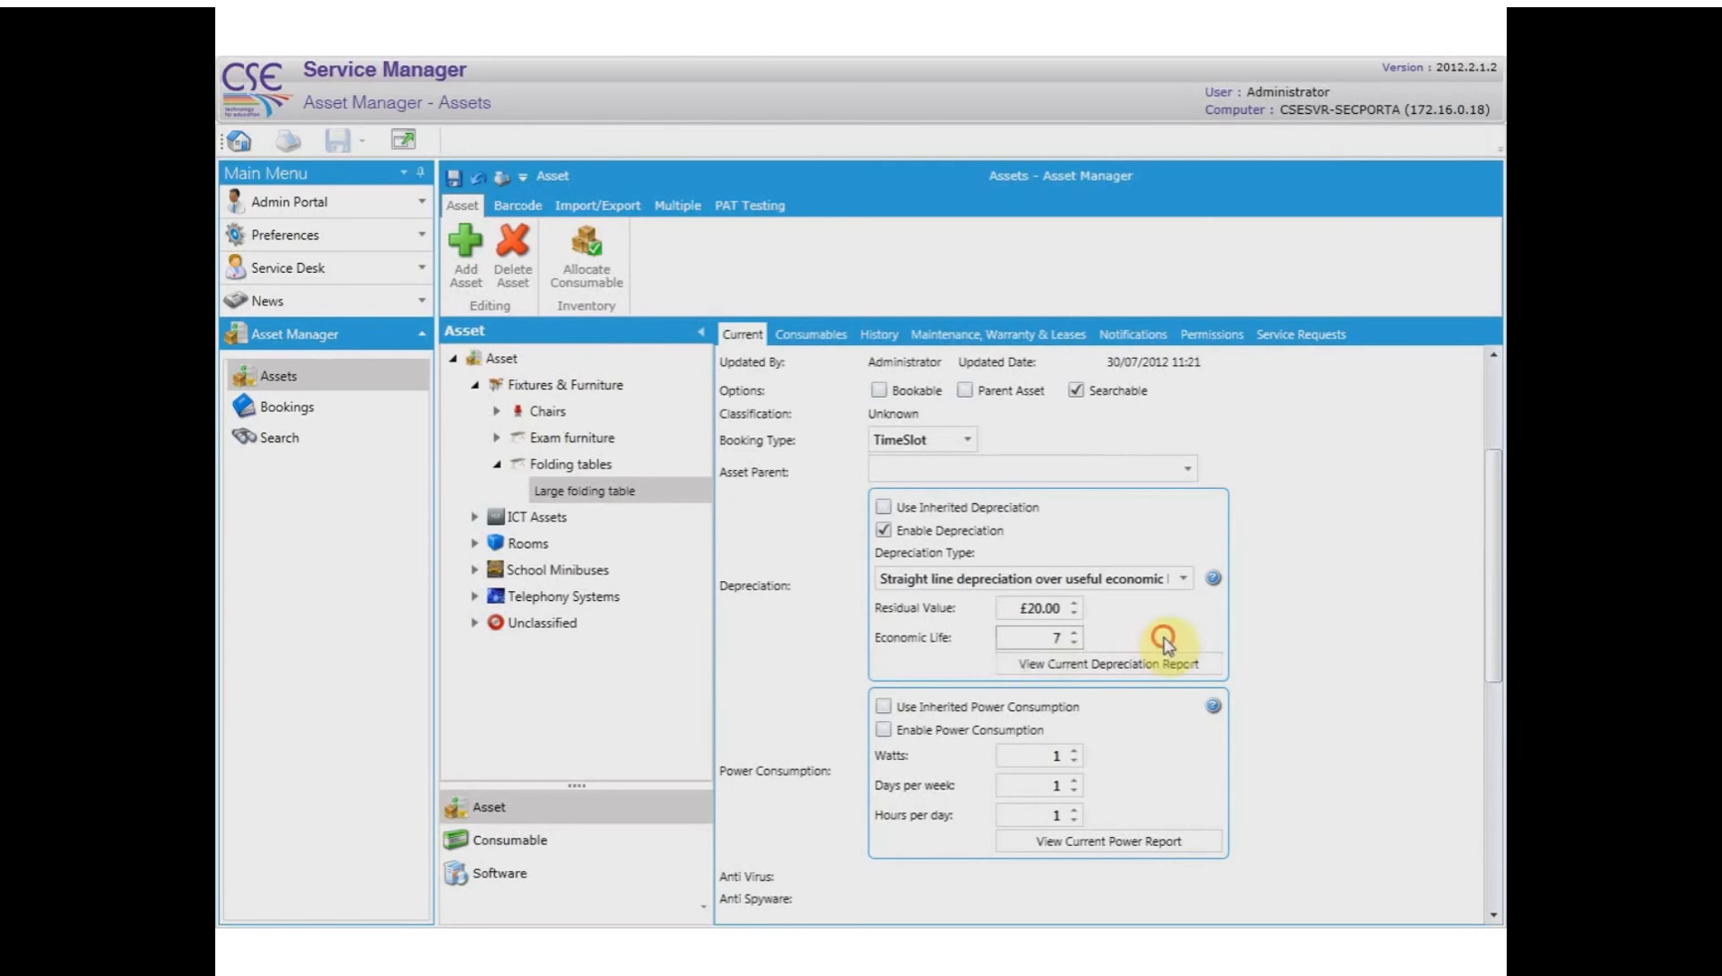
click(457, 183)
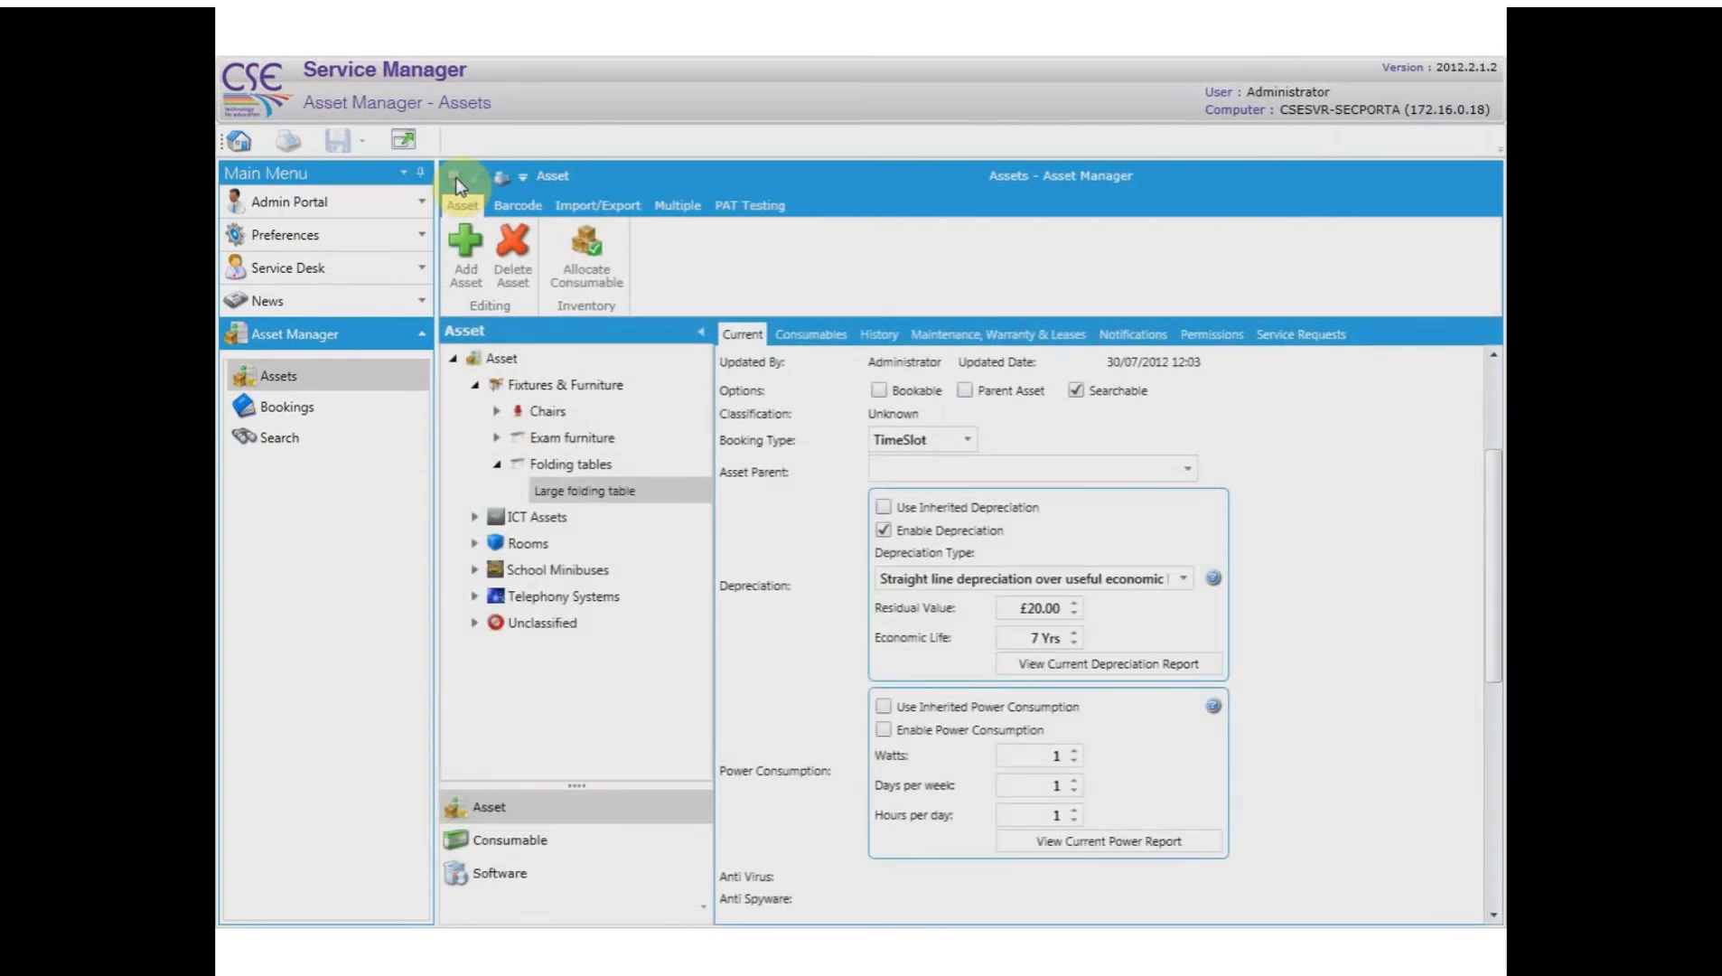
- View the folding table's current depreciation report, zoomed to Page Width
click(1077, 663)
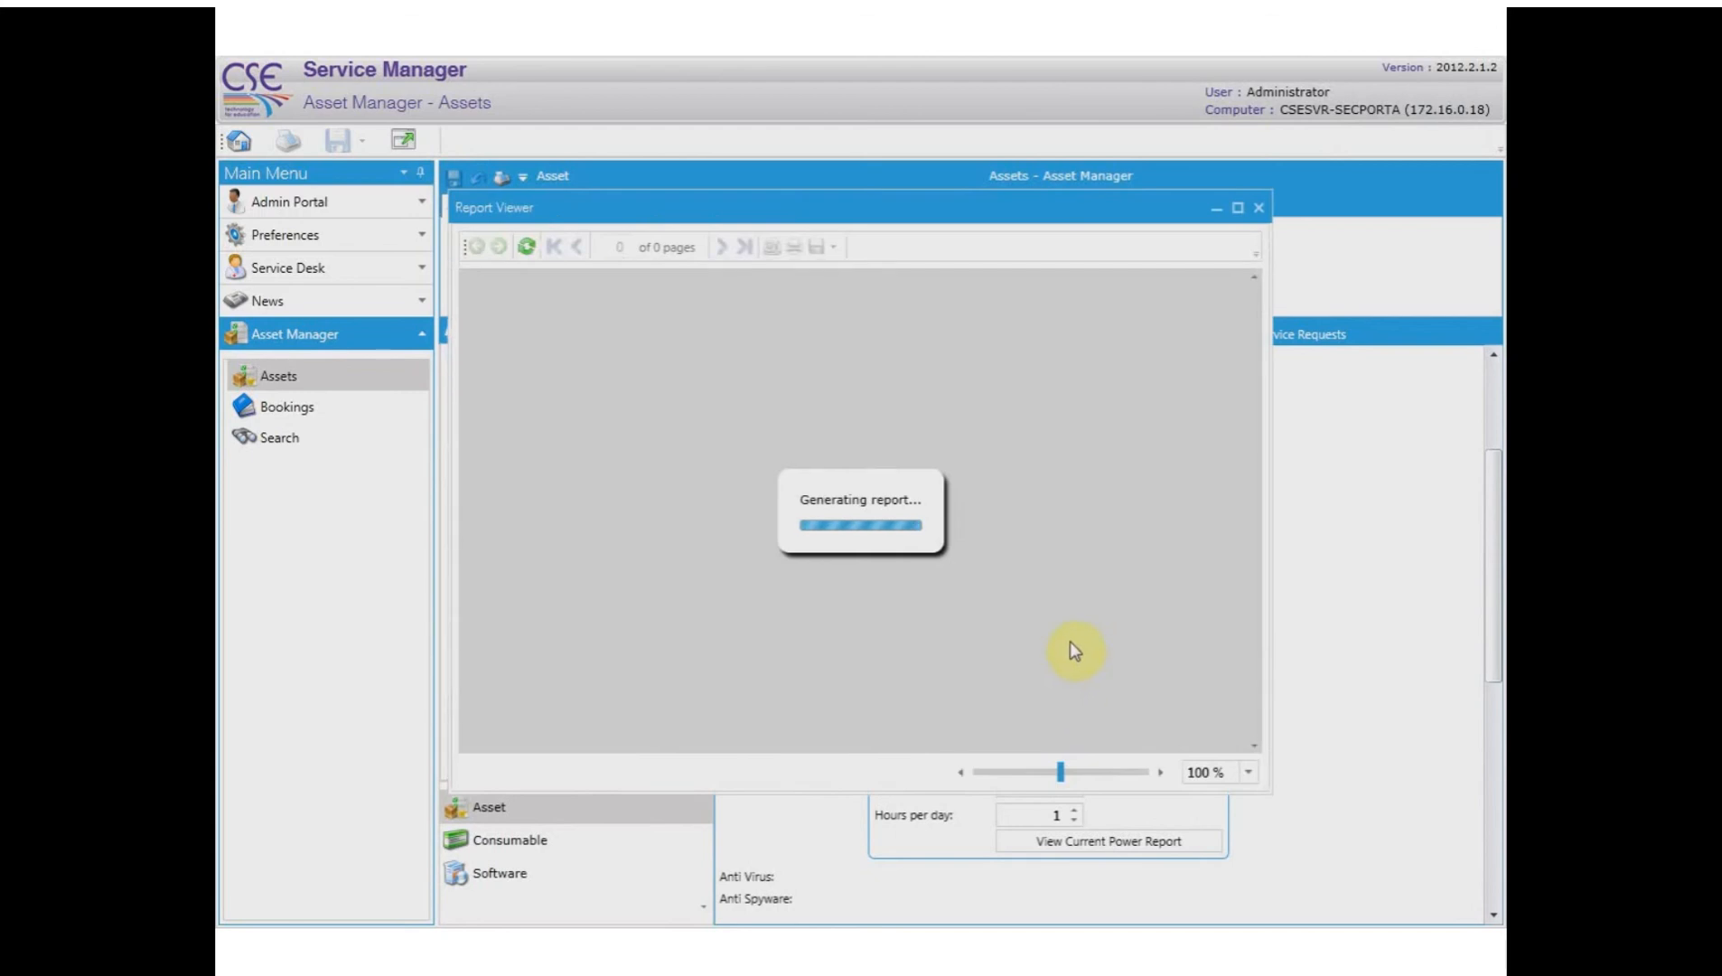
click(1248, 773)
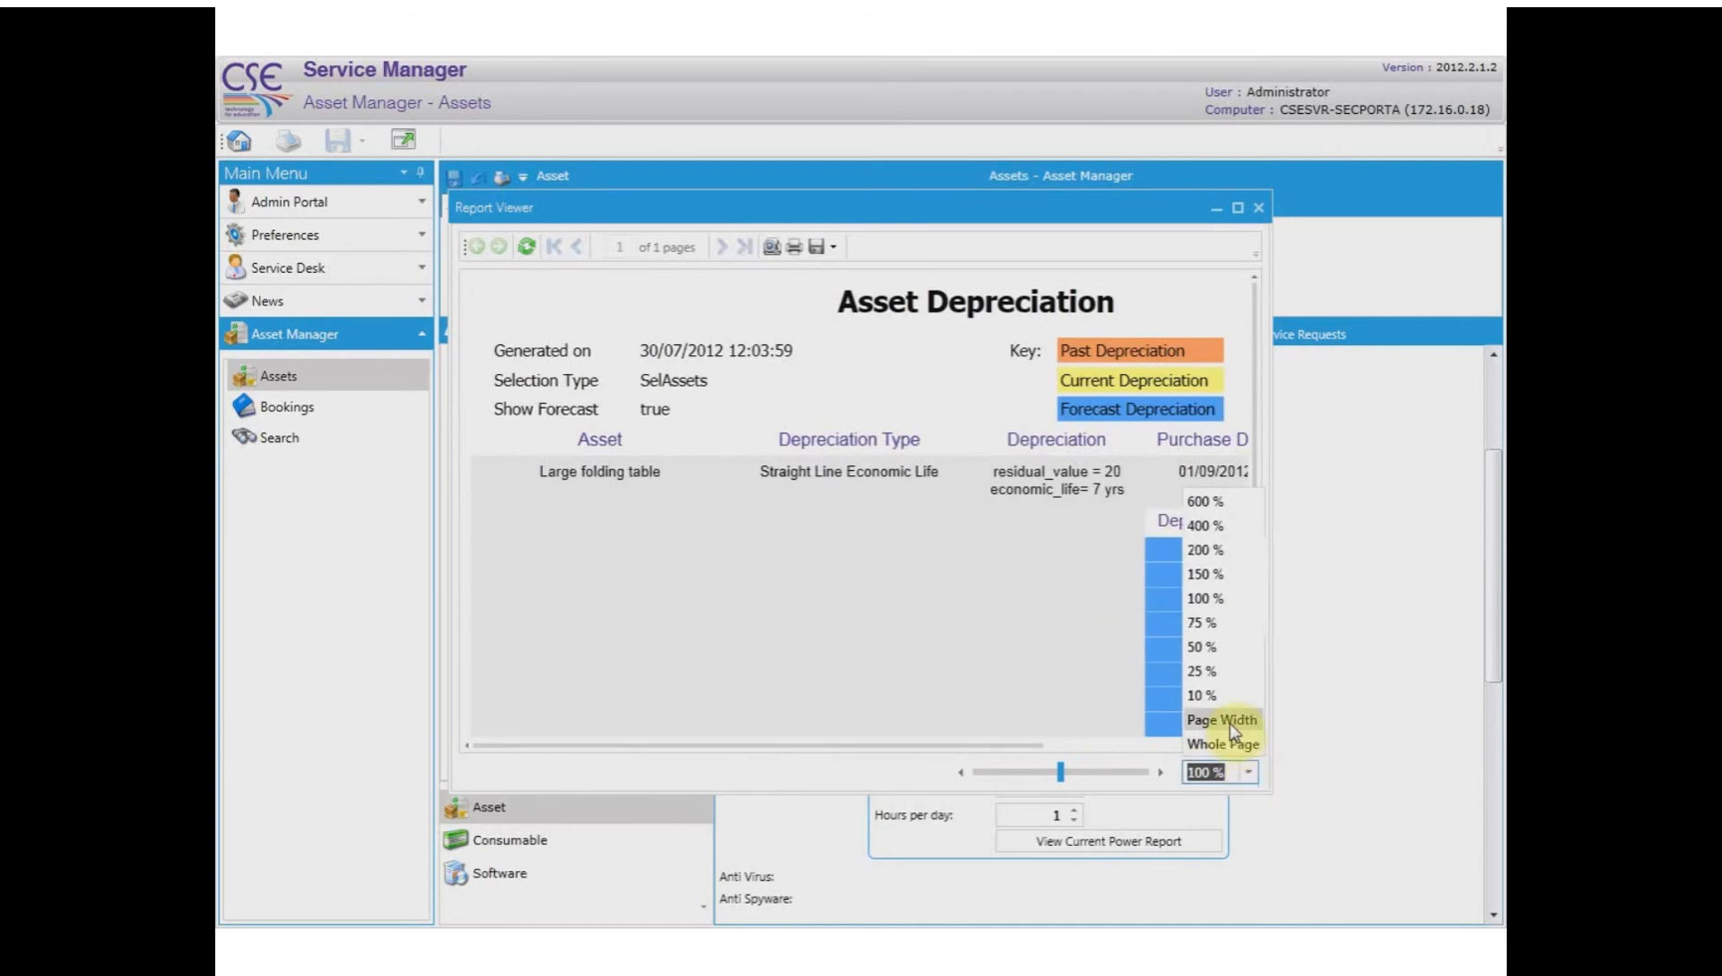
click(1233, 723)
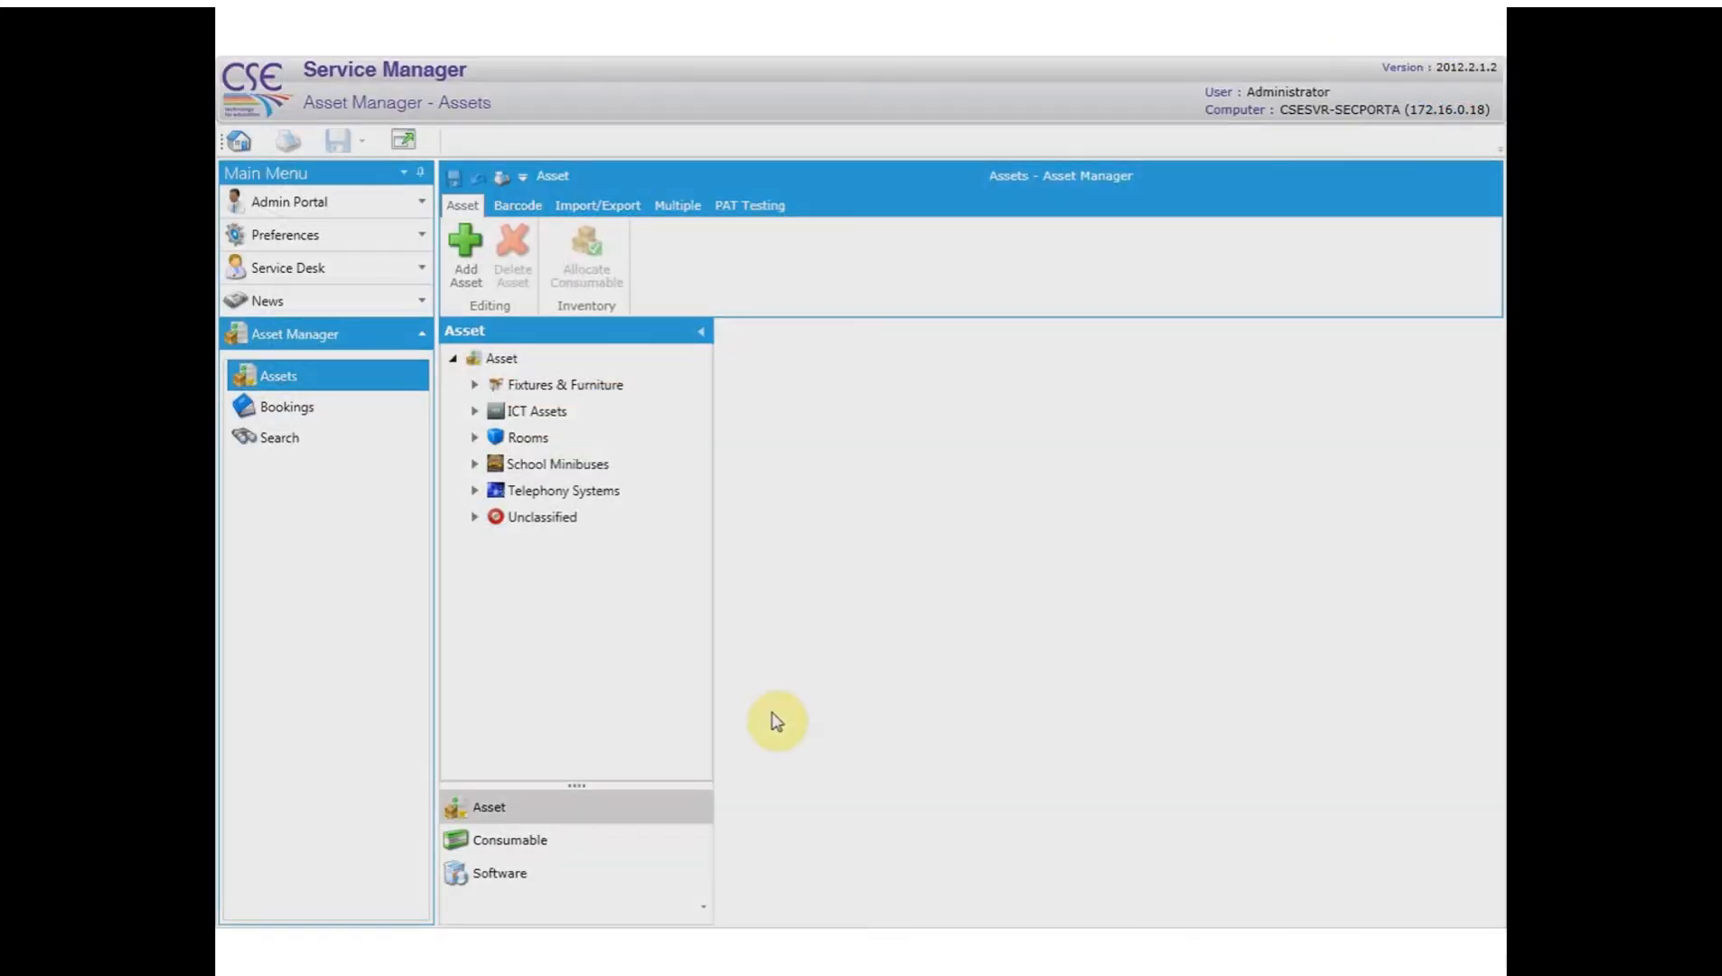
- Create a new report in MyReports in the Admin Portal, based on the AssetDepreciation report template
click(357, 212)
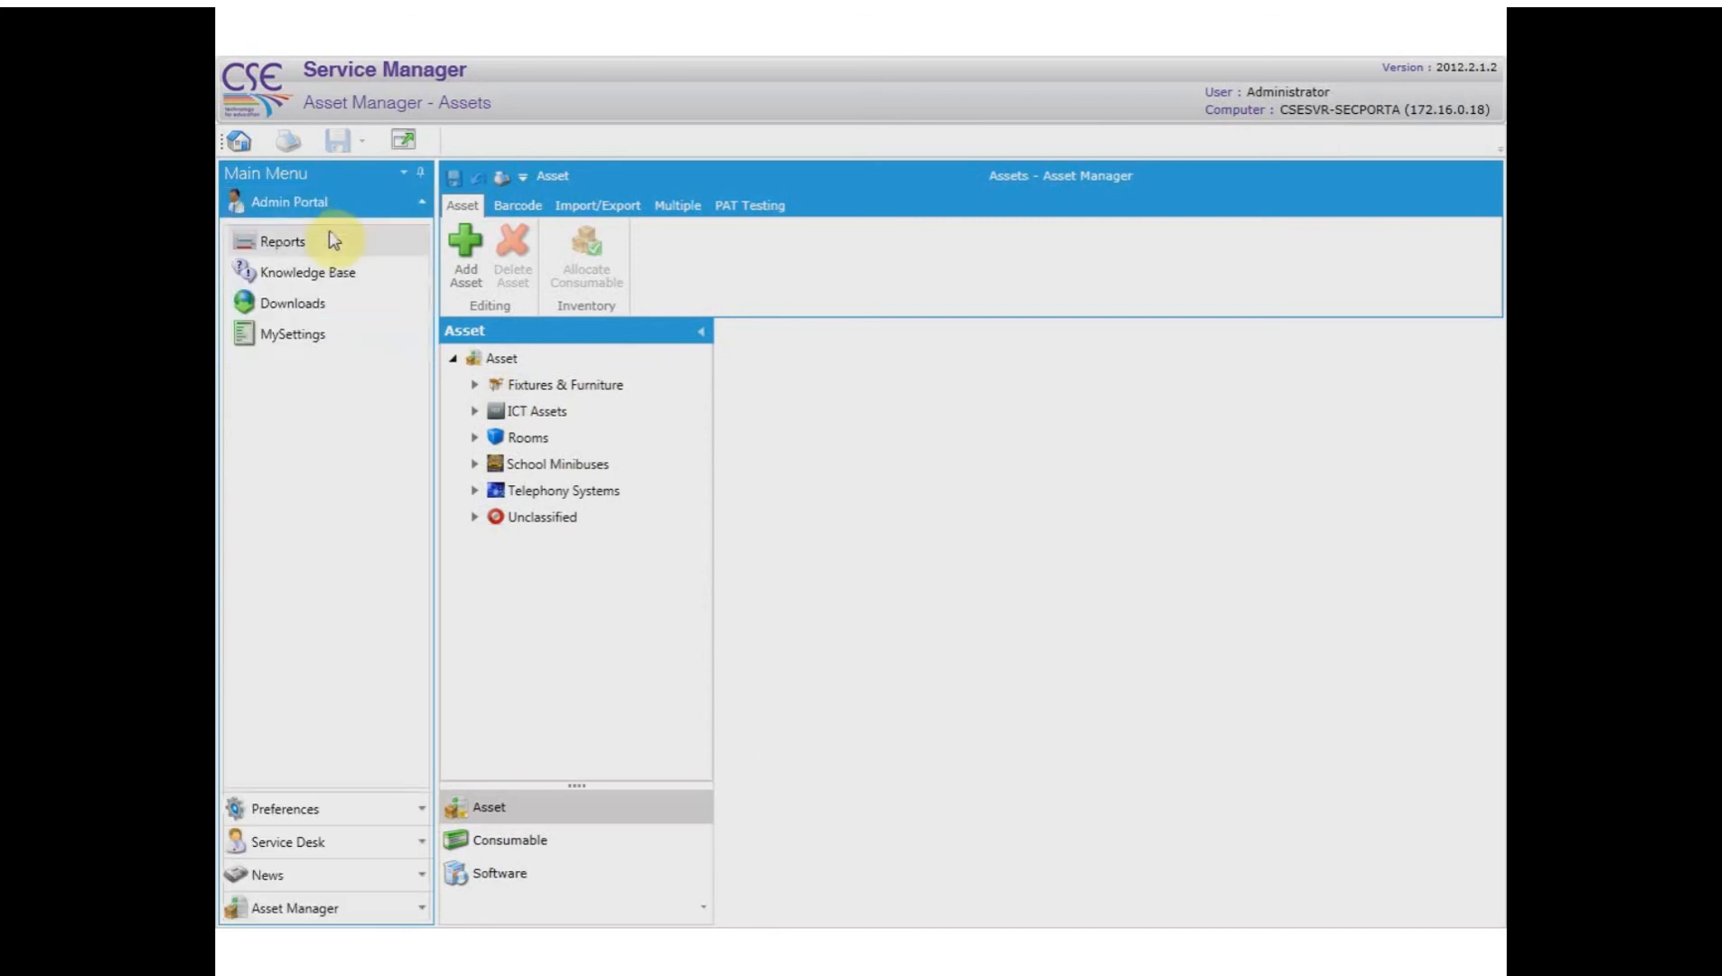
click(324, 242)
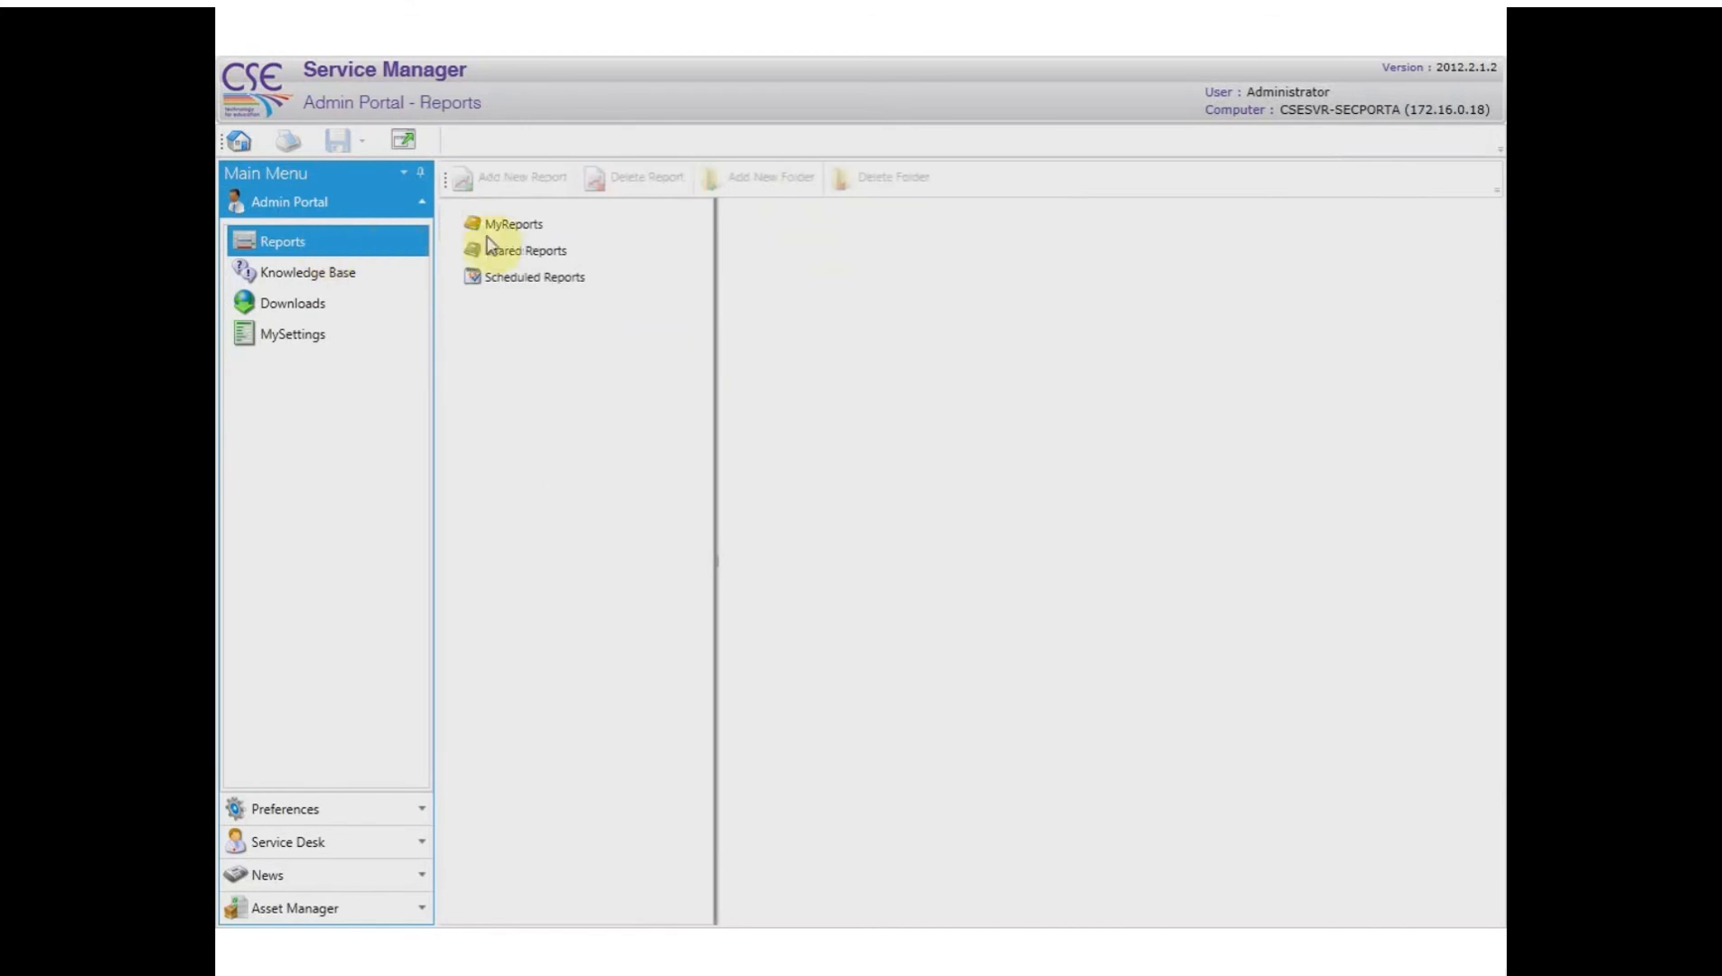
click(503, 226)
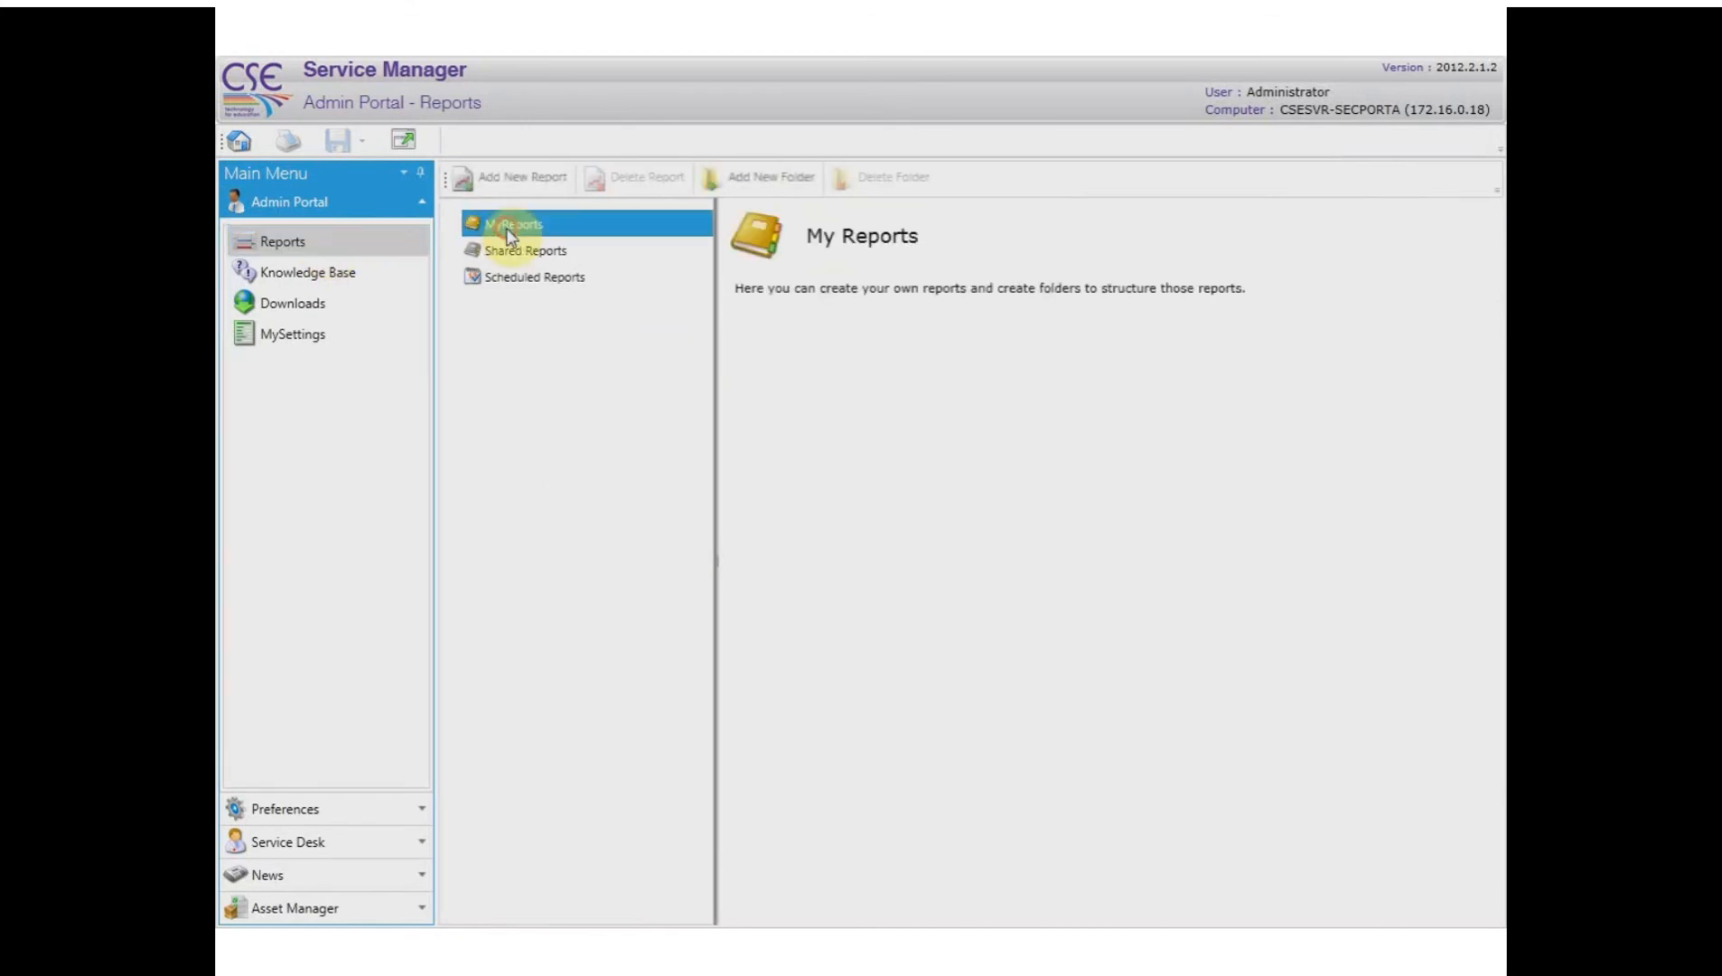
click(528, 182)
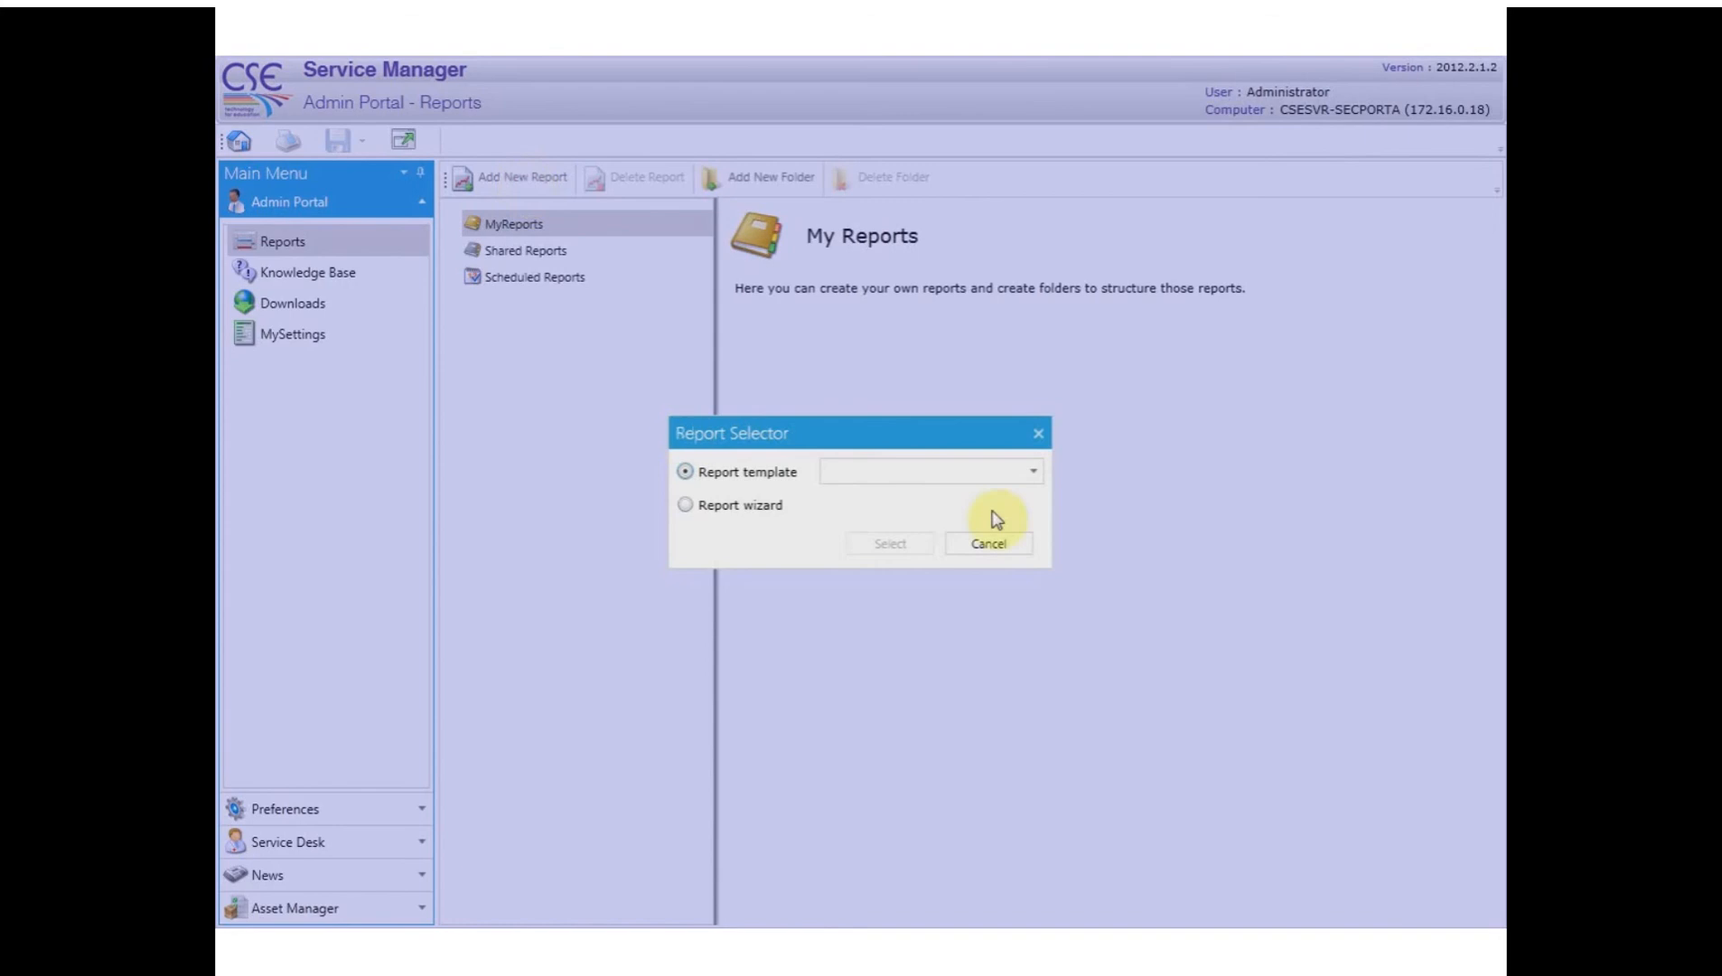
click(1030, 473)
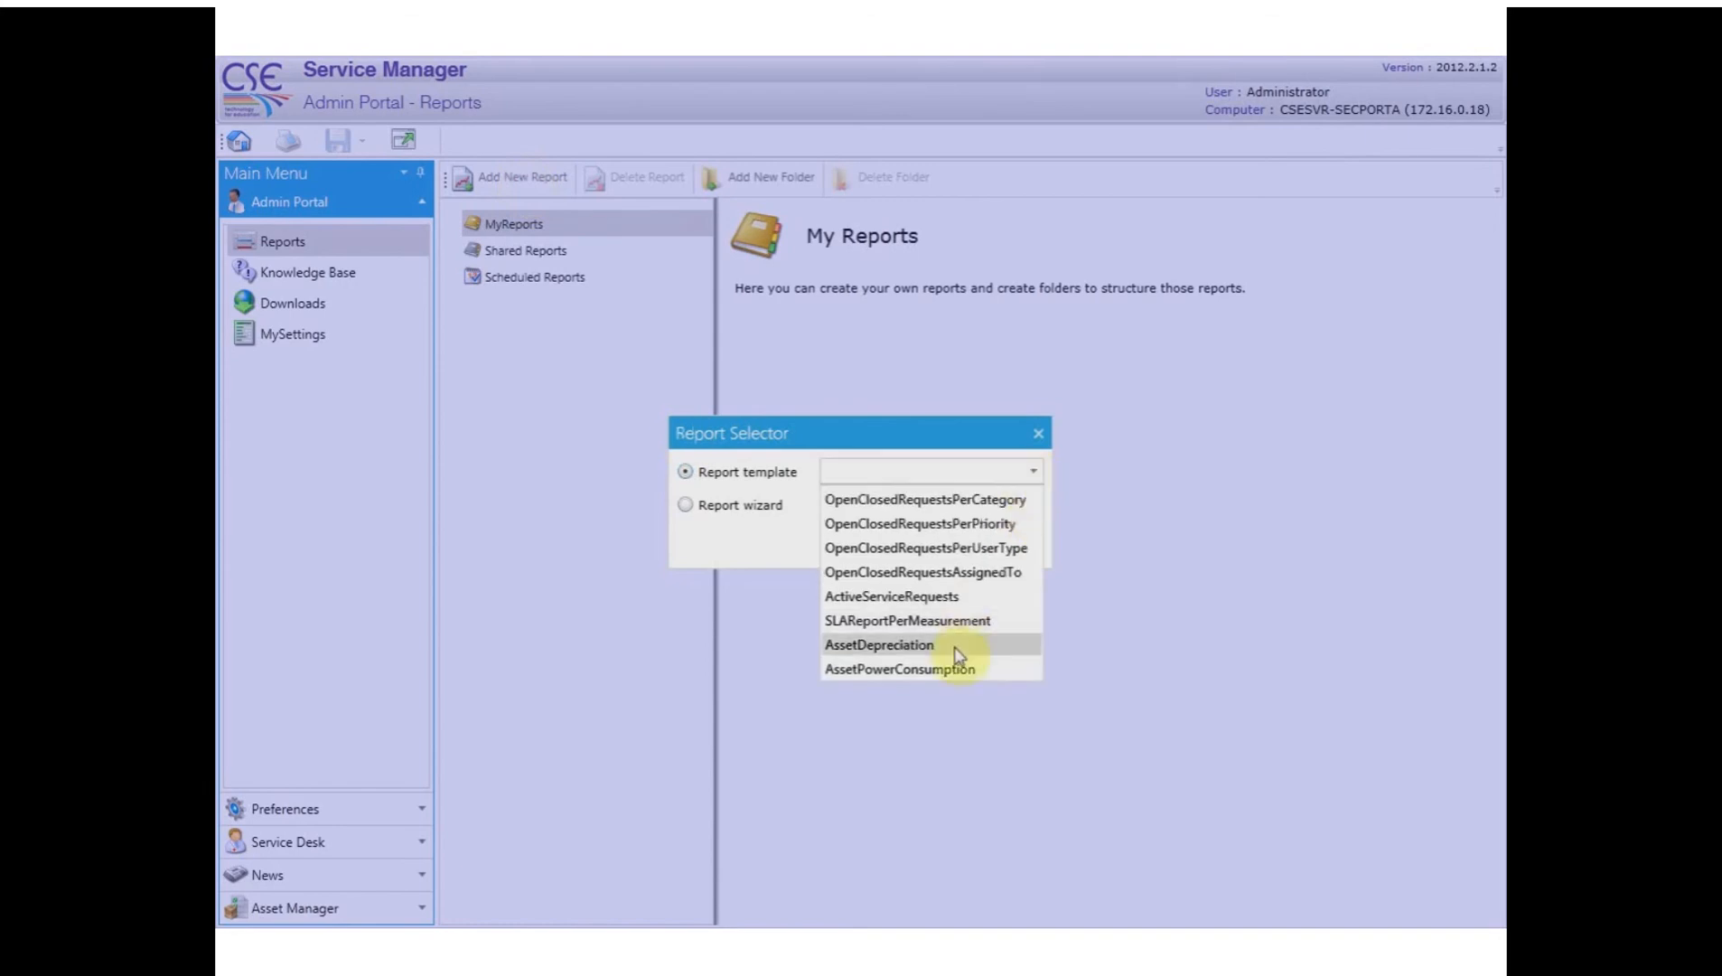
click(955, 645)
click(925, 542)
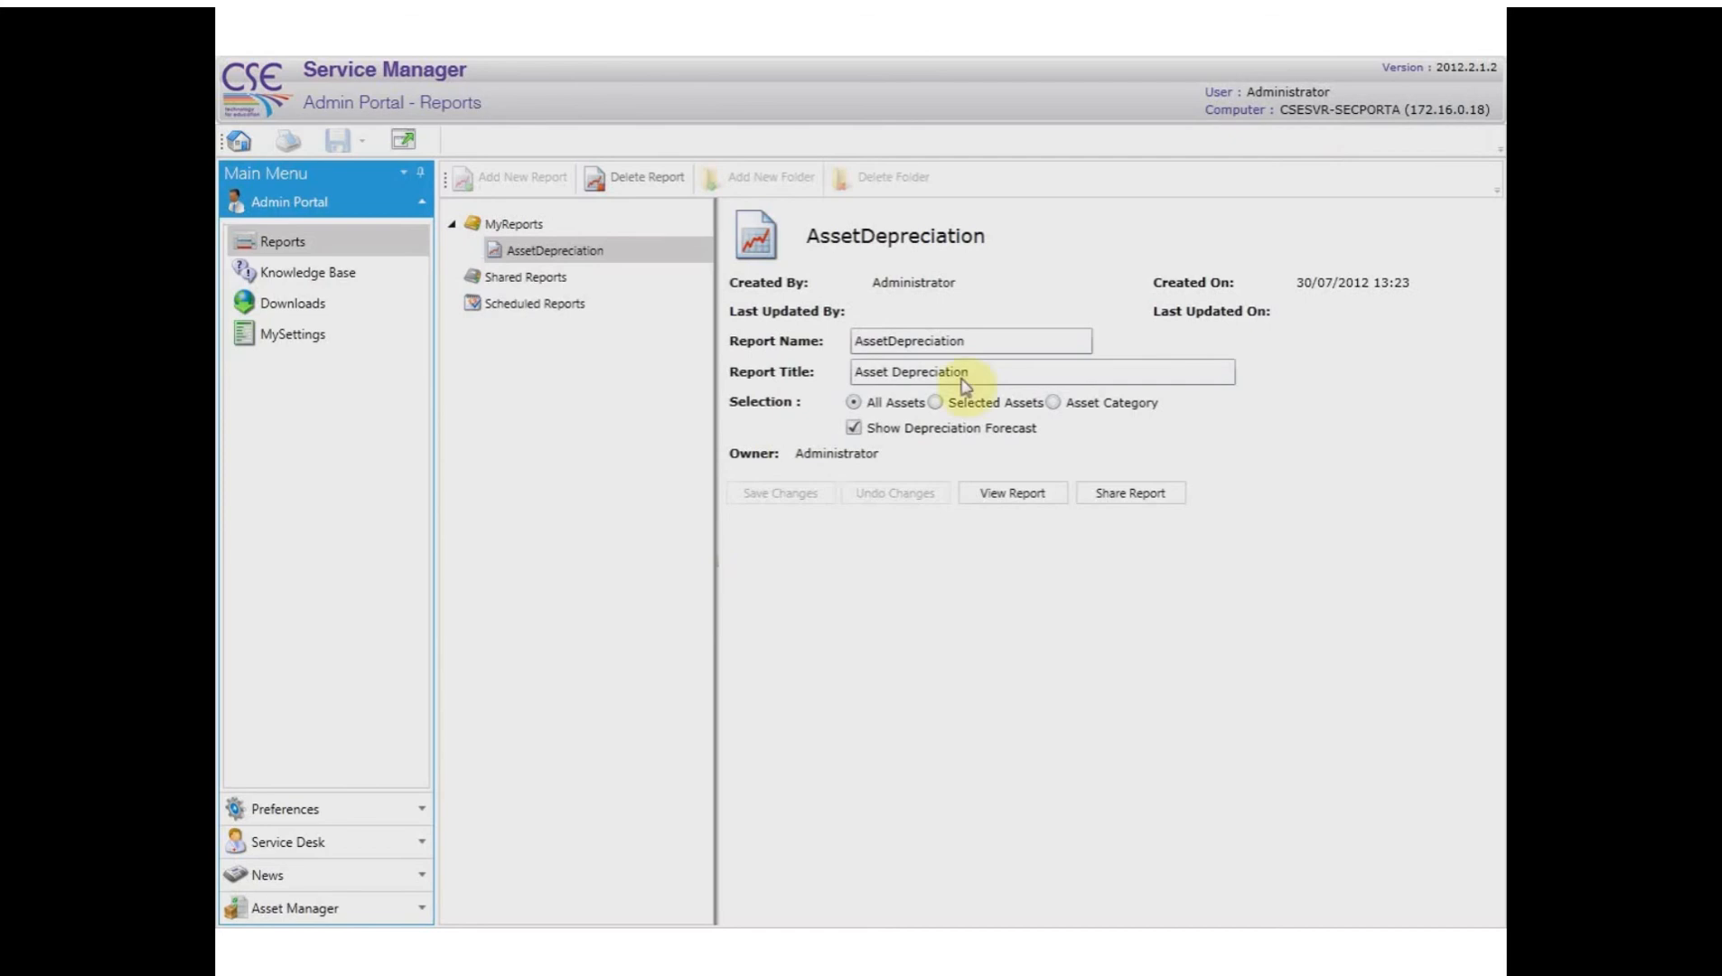
- Change both the report name and the report title to Workstations
drag(972, 344, 820, 343)
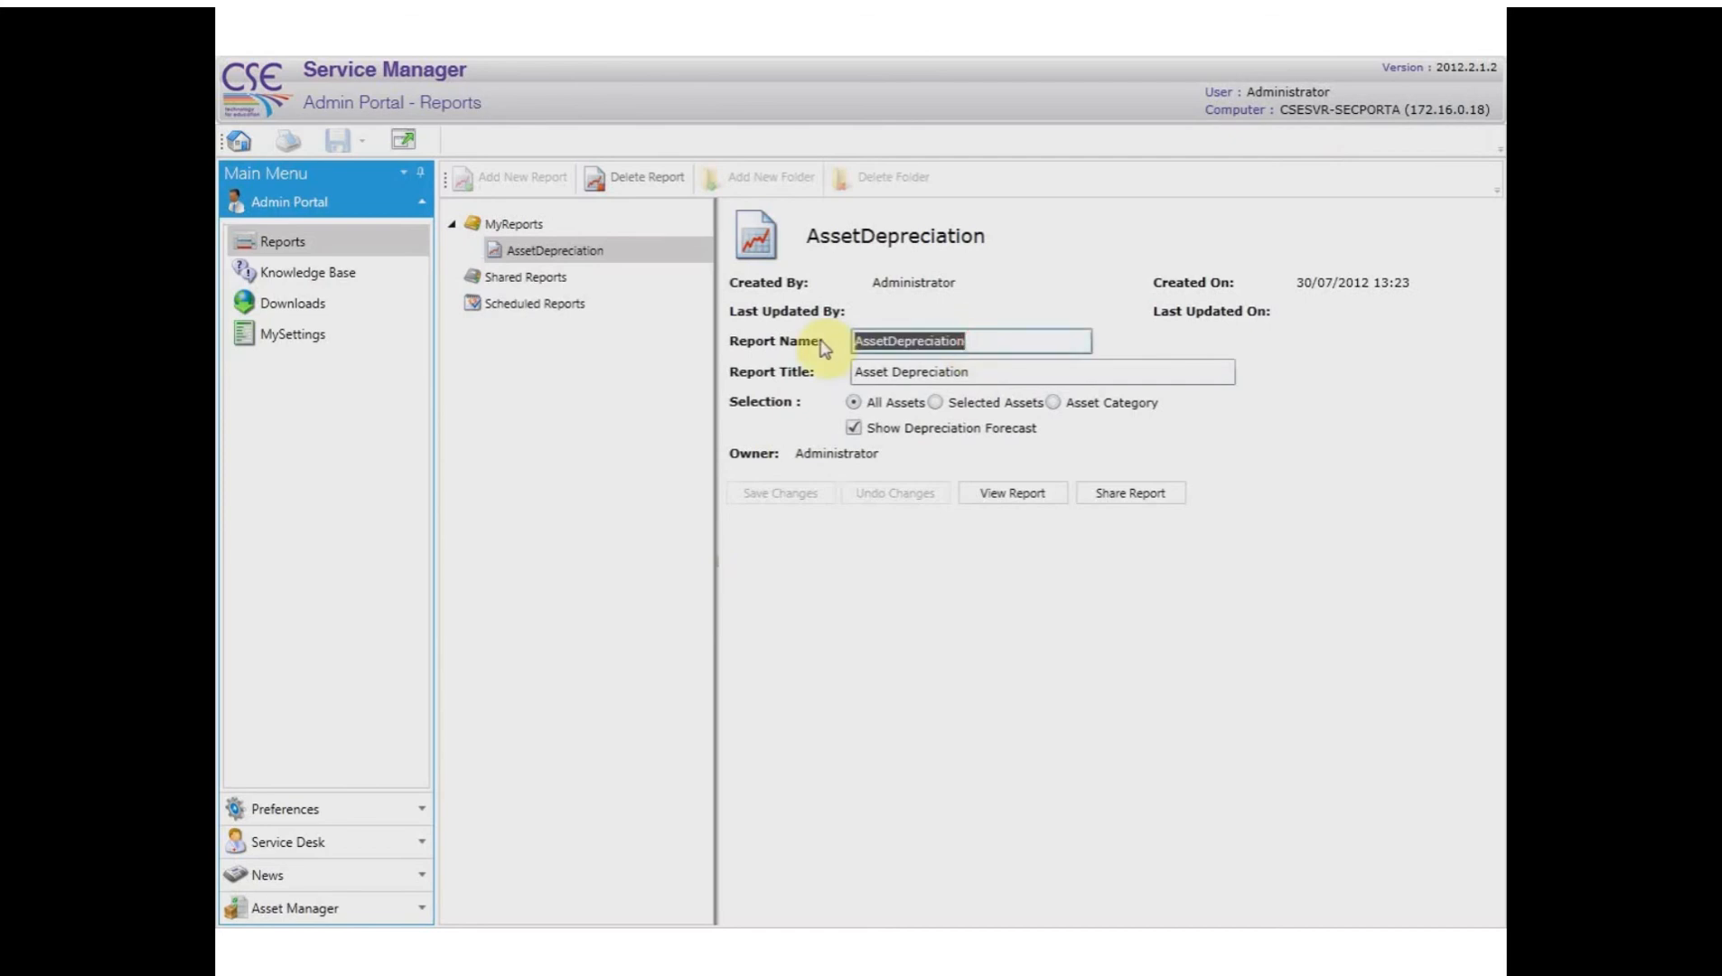
text(Work)
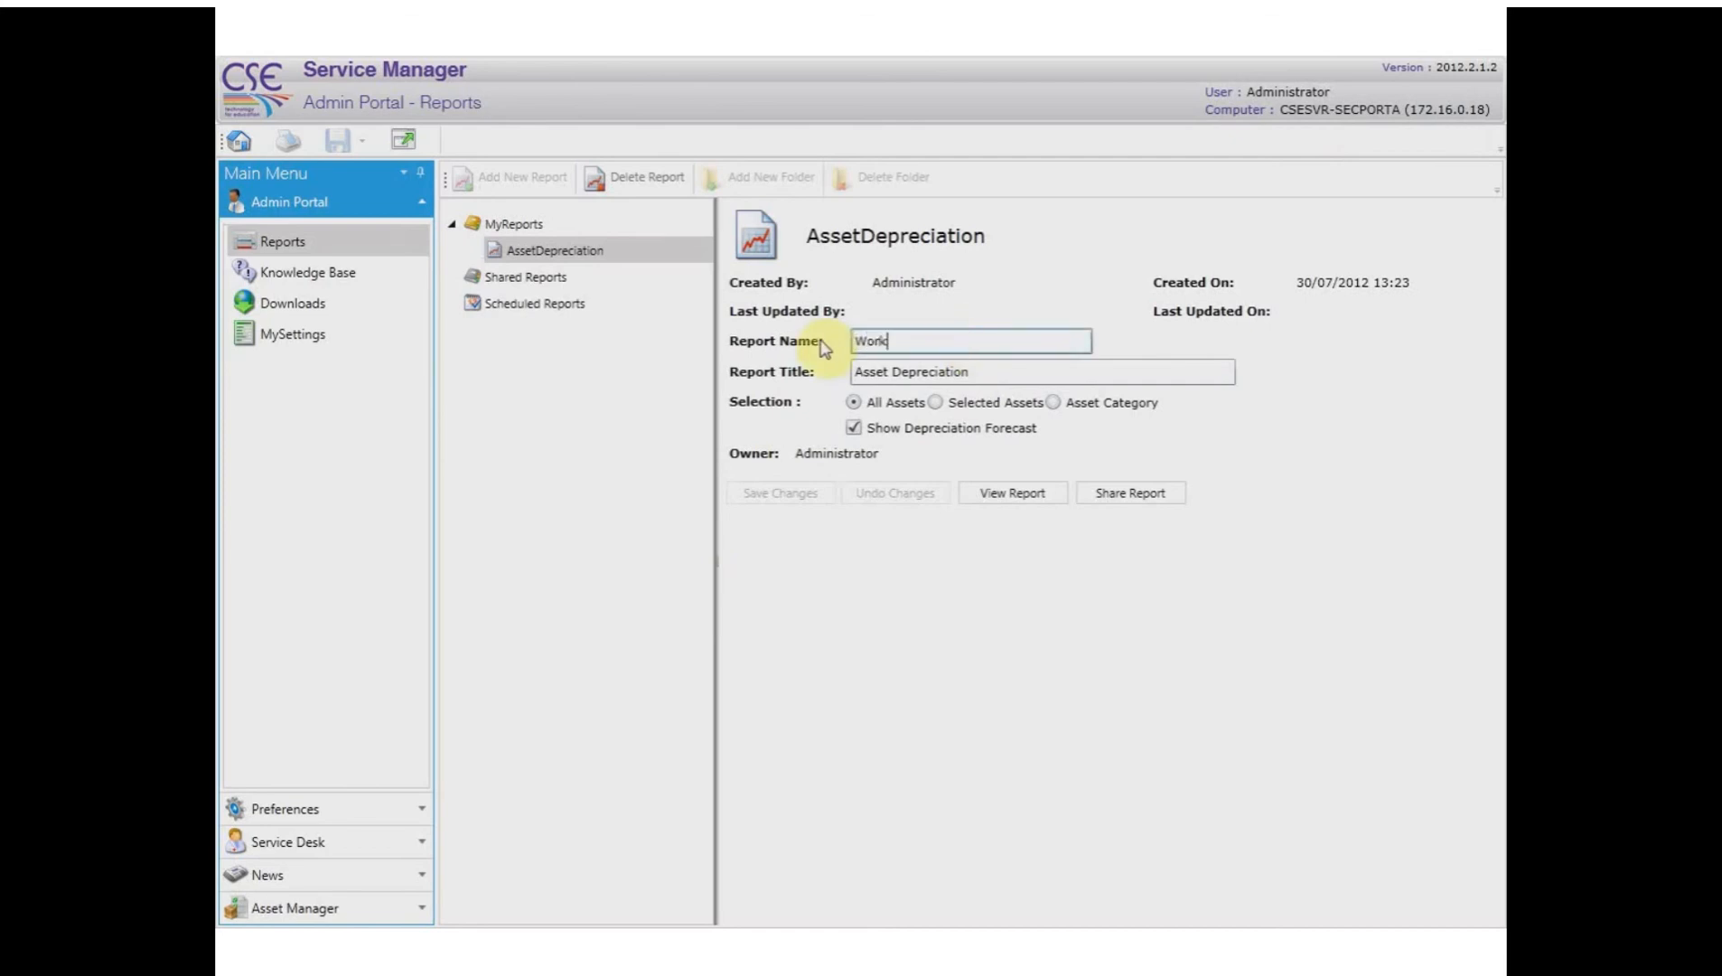
text(stations)
drag(949, 343, 818, 346)
key(ctrl+c)
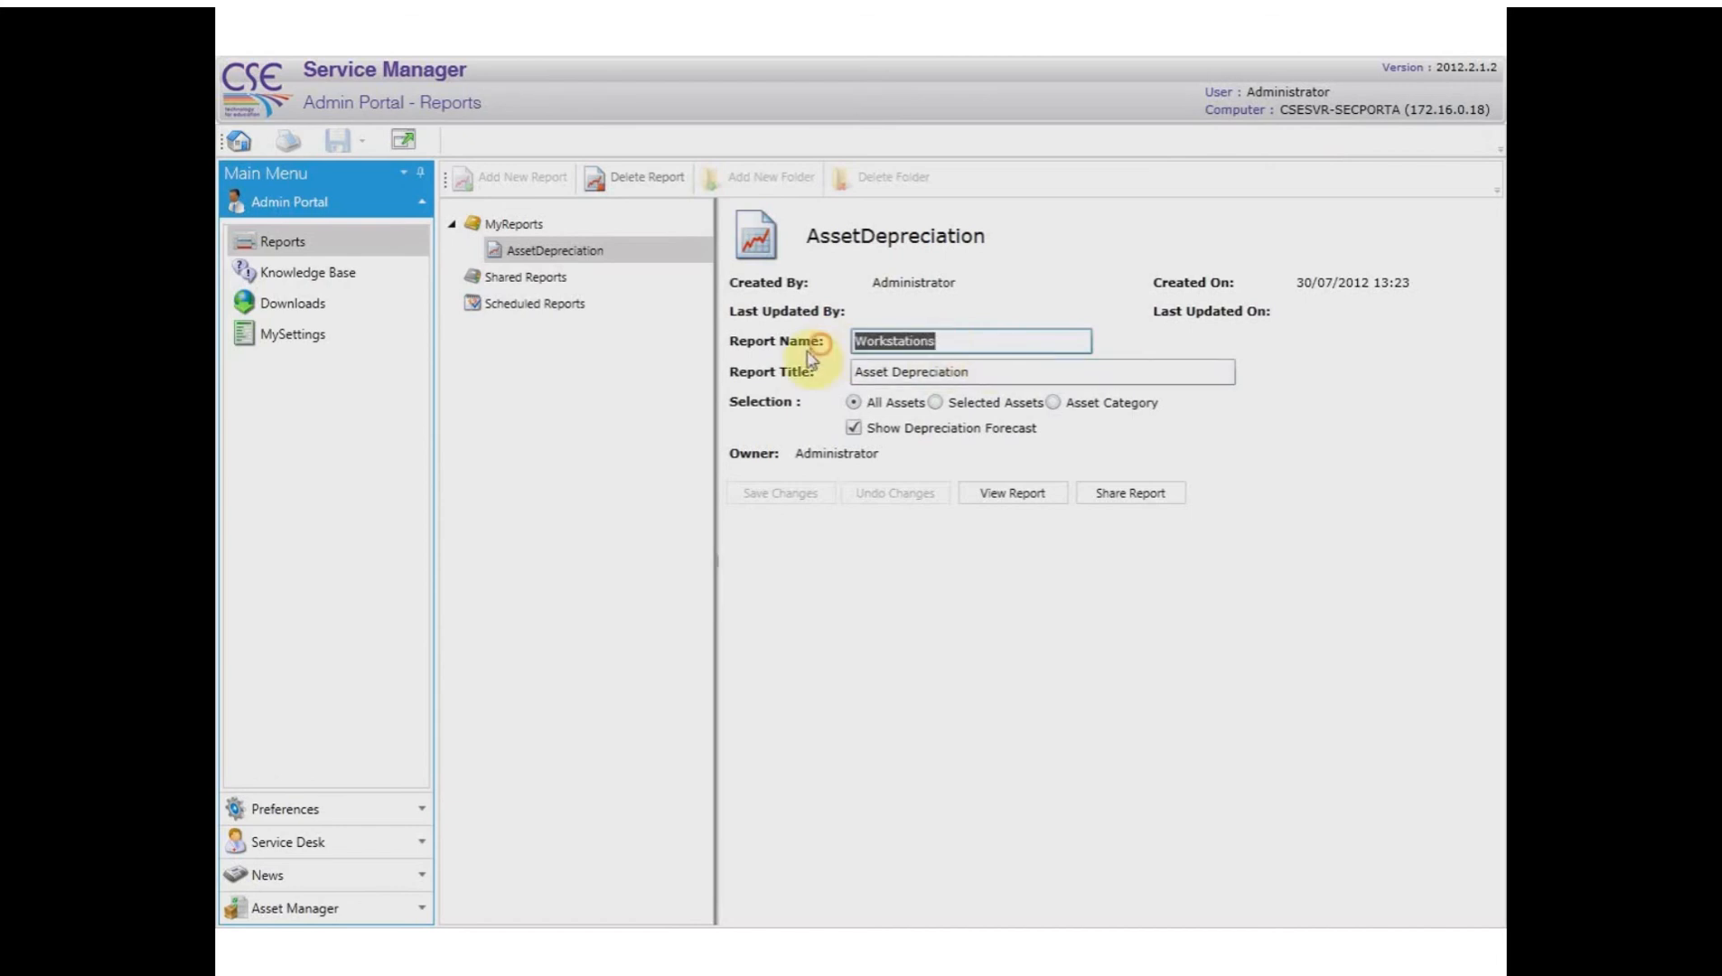
drag(982, 371, 799, 373)
key(ctrl+v)
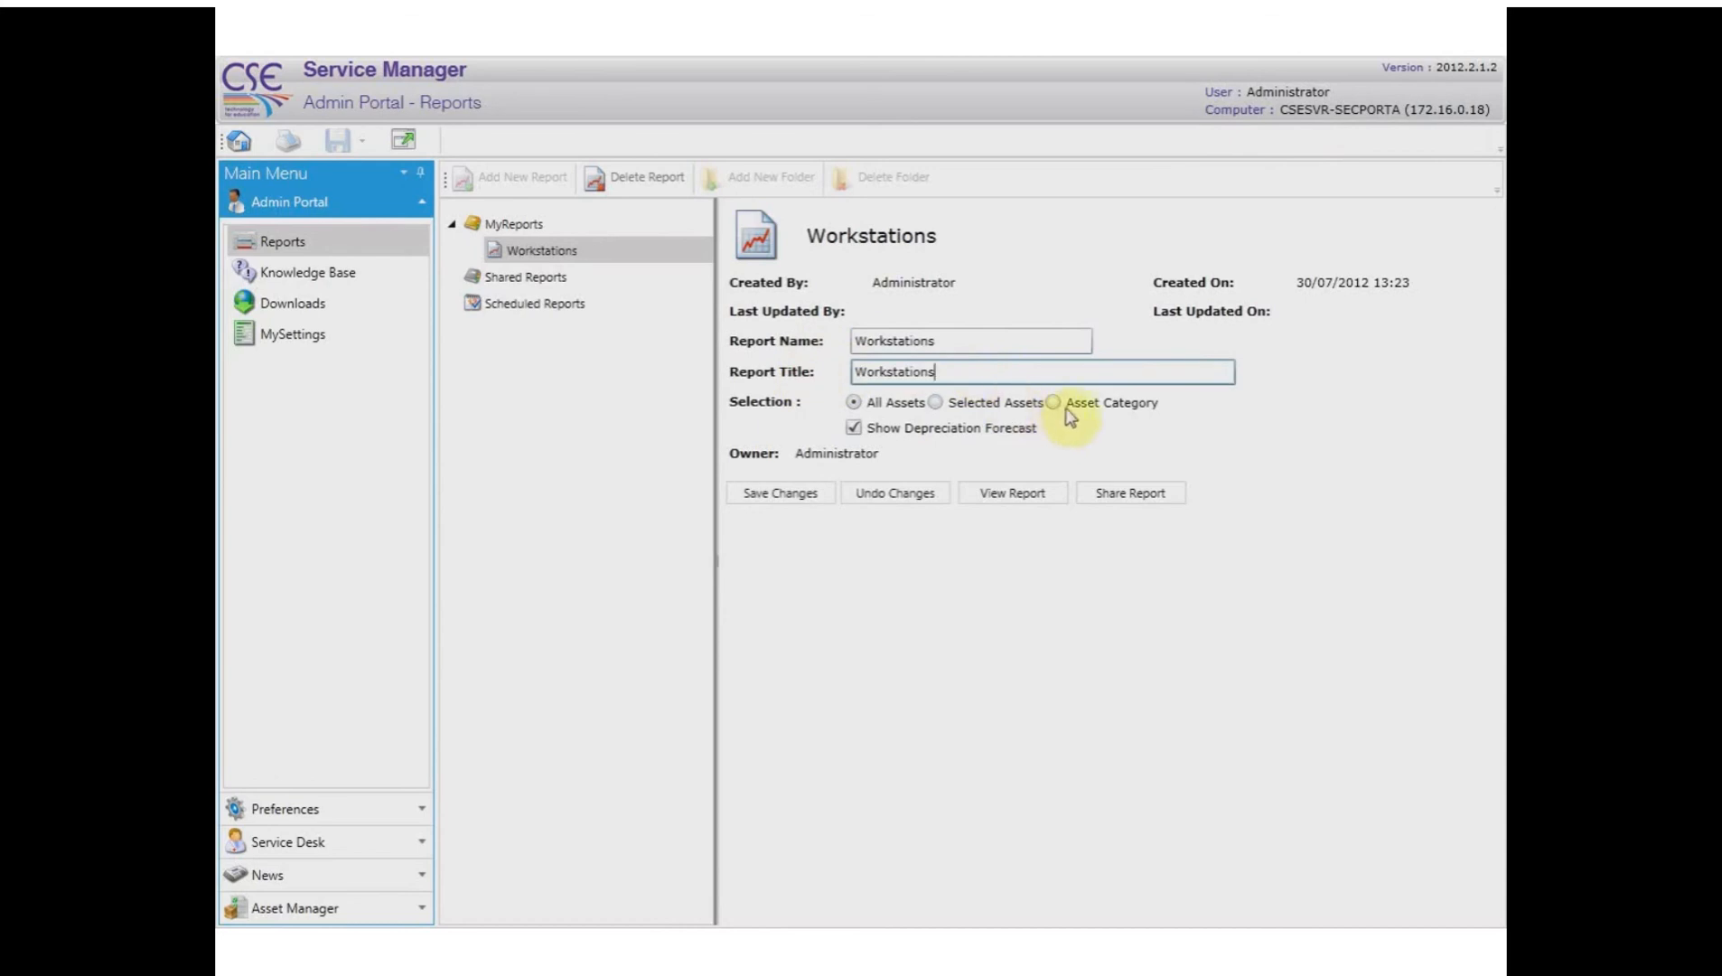
- Limit the report to the asset category Asset\ICT Assets\User Devices\Workstations and save the changes
click(1053, 403)
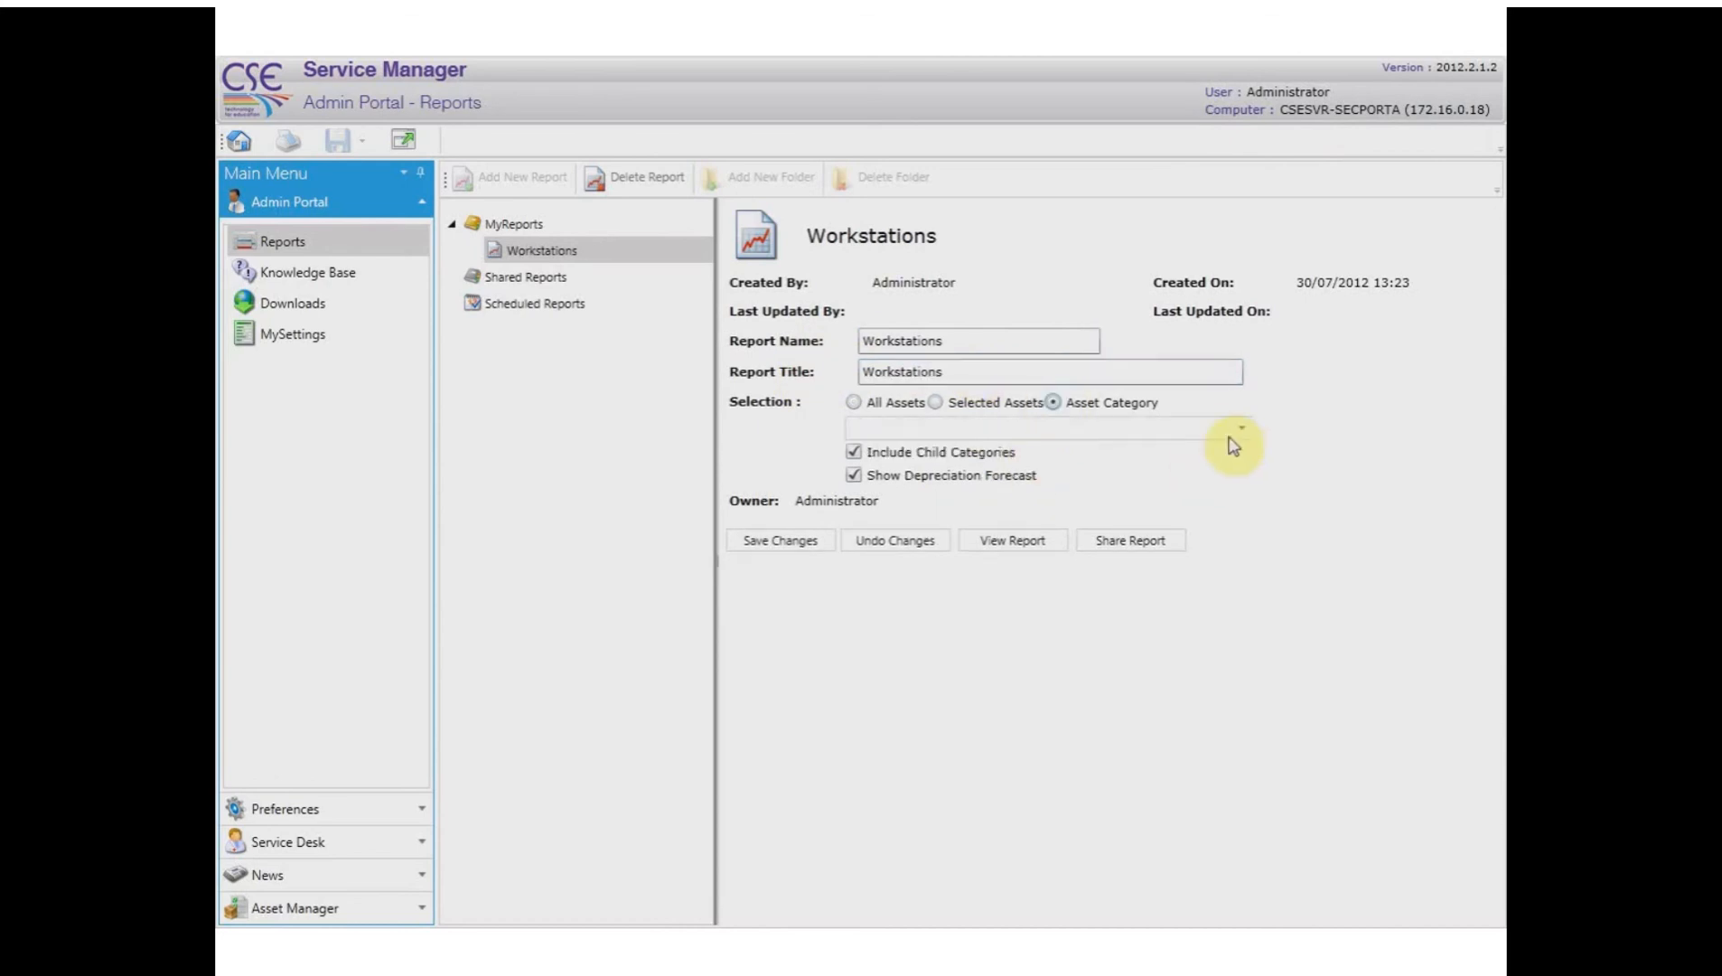
click(1240, 428)
click(858, 456)
scroll(994, 564, down, 1)
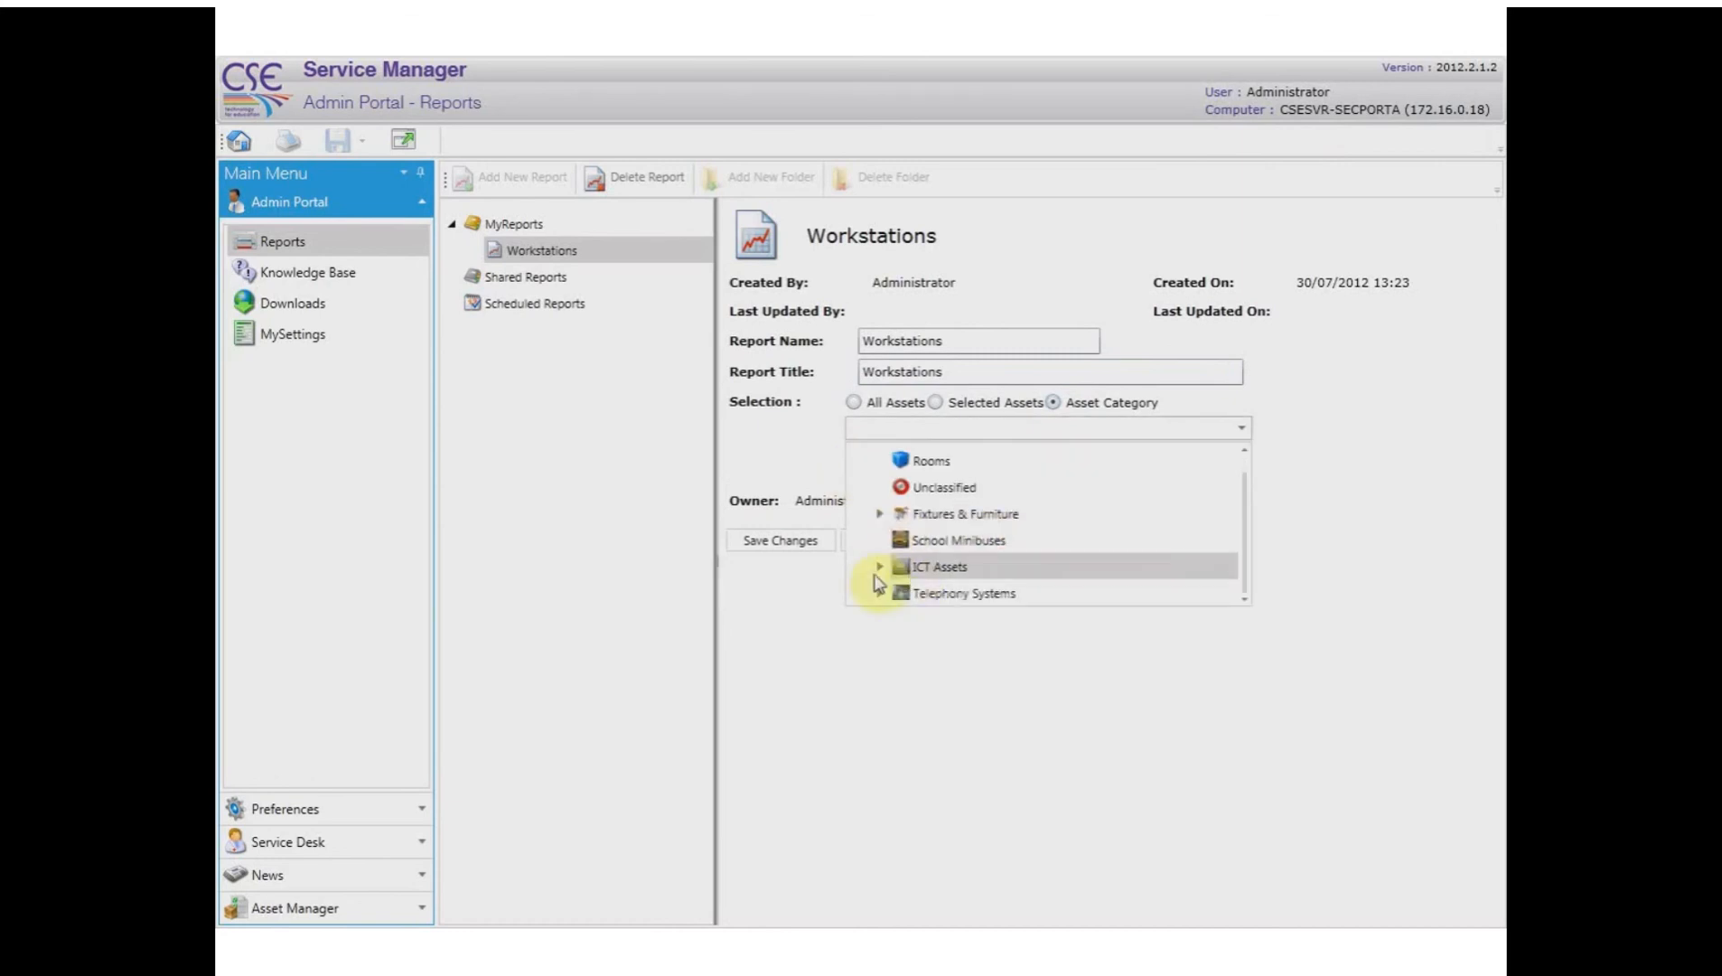
click(879, 566)
scroll(976, 569, down, 3)
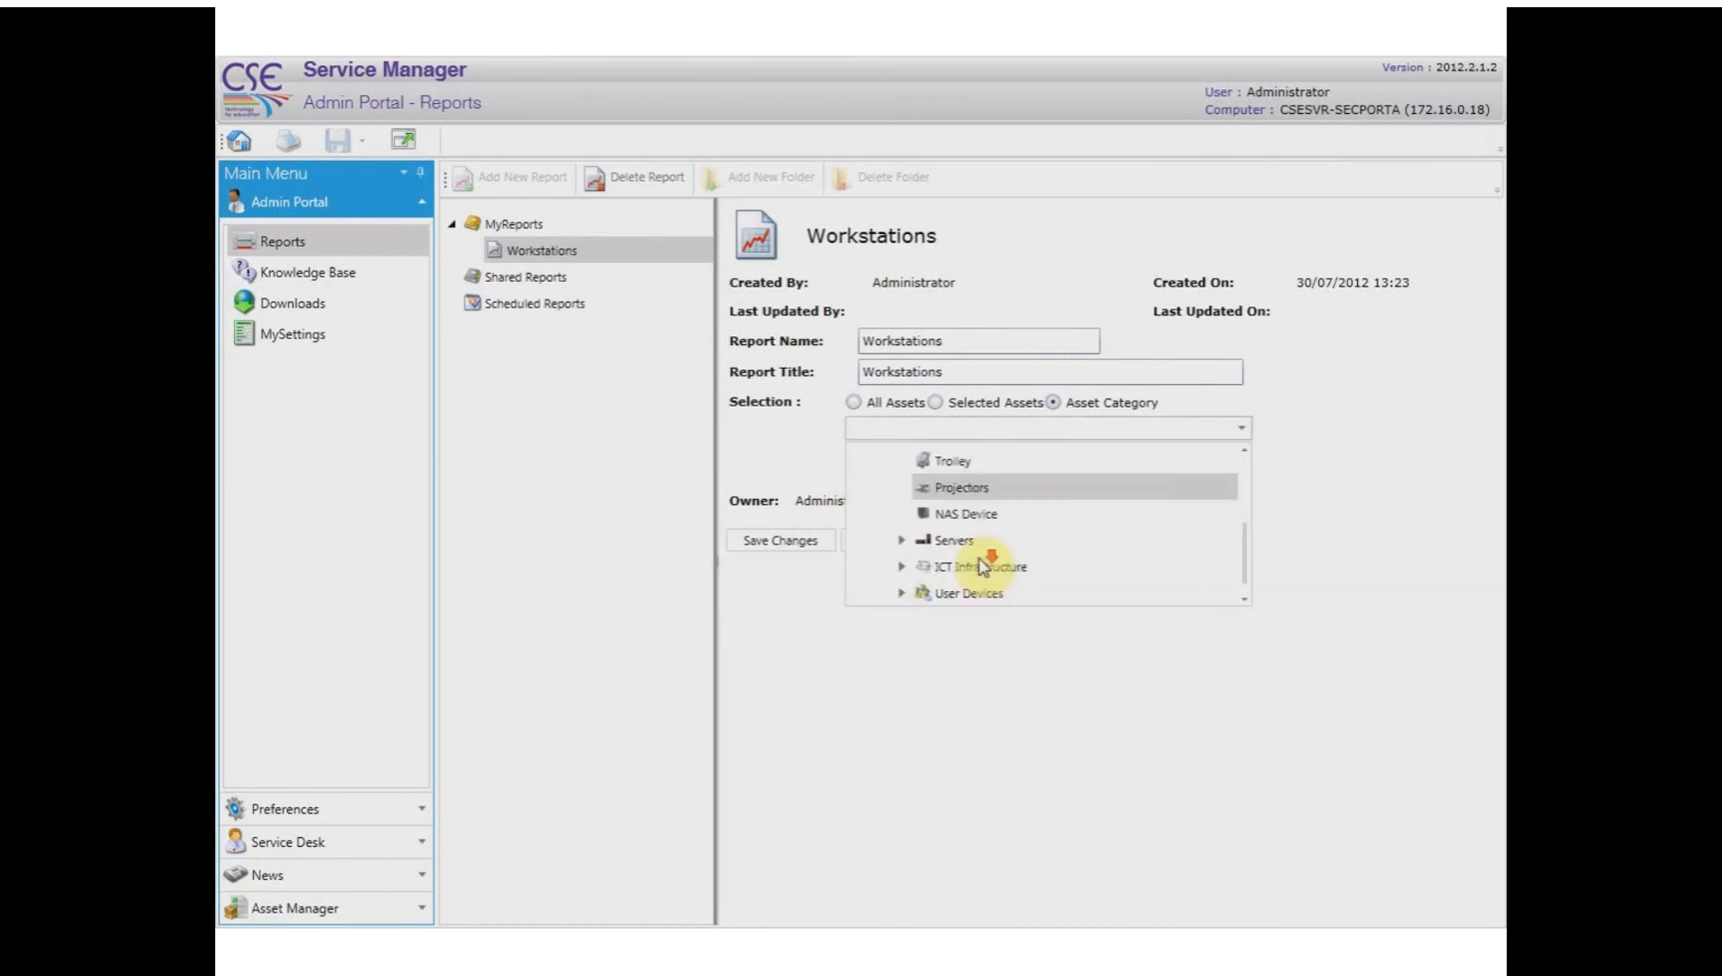
click(901, 593)
scroll(913, 601, down, 4)
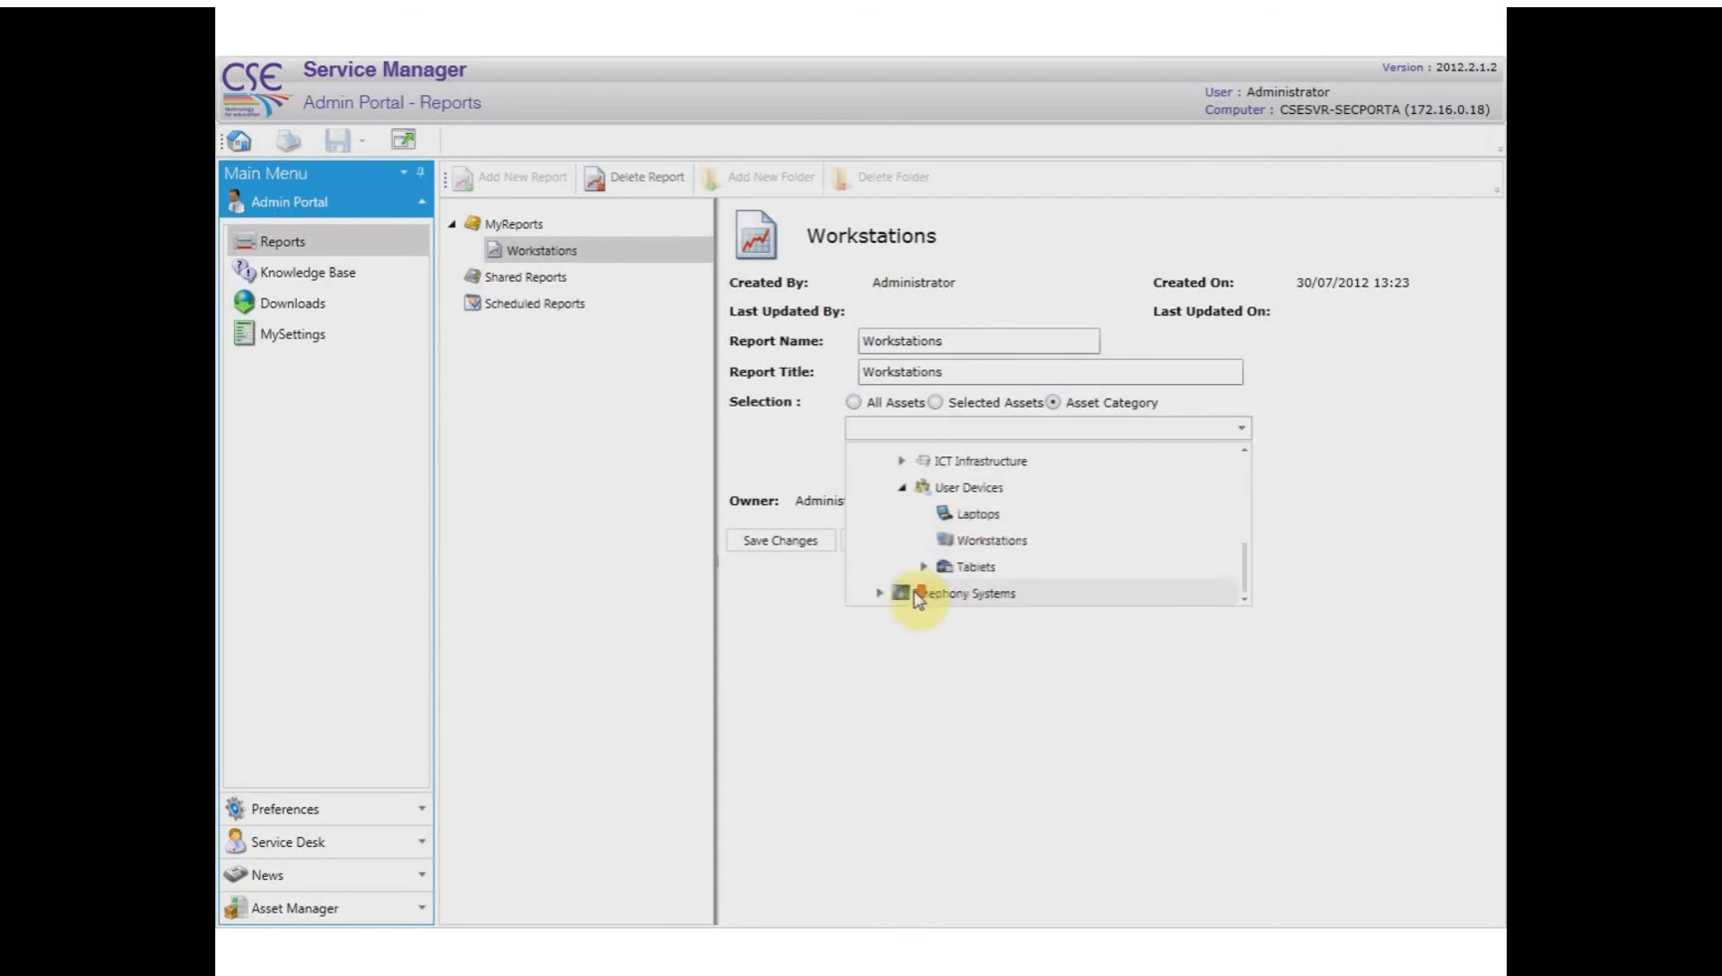
click(988, 540)
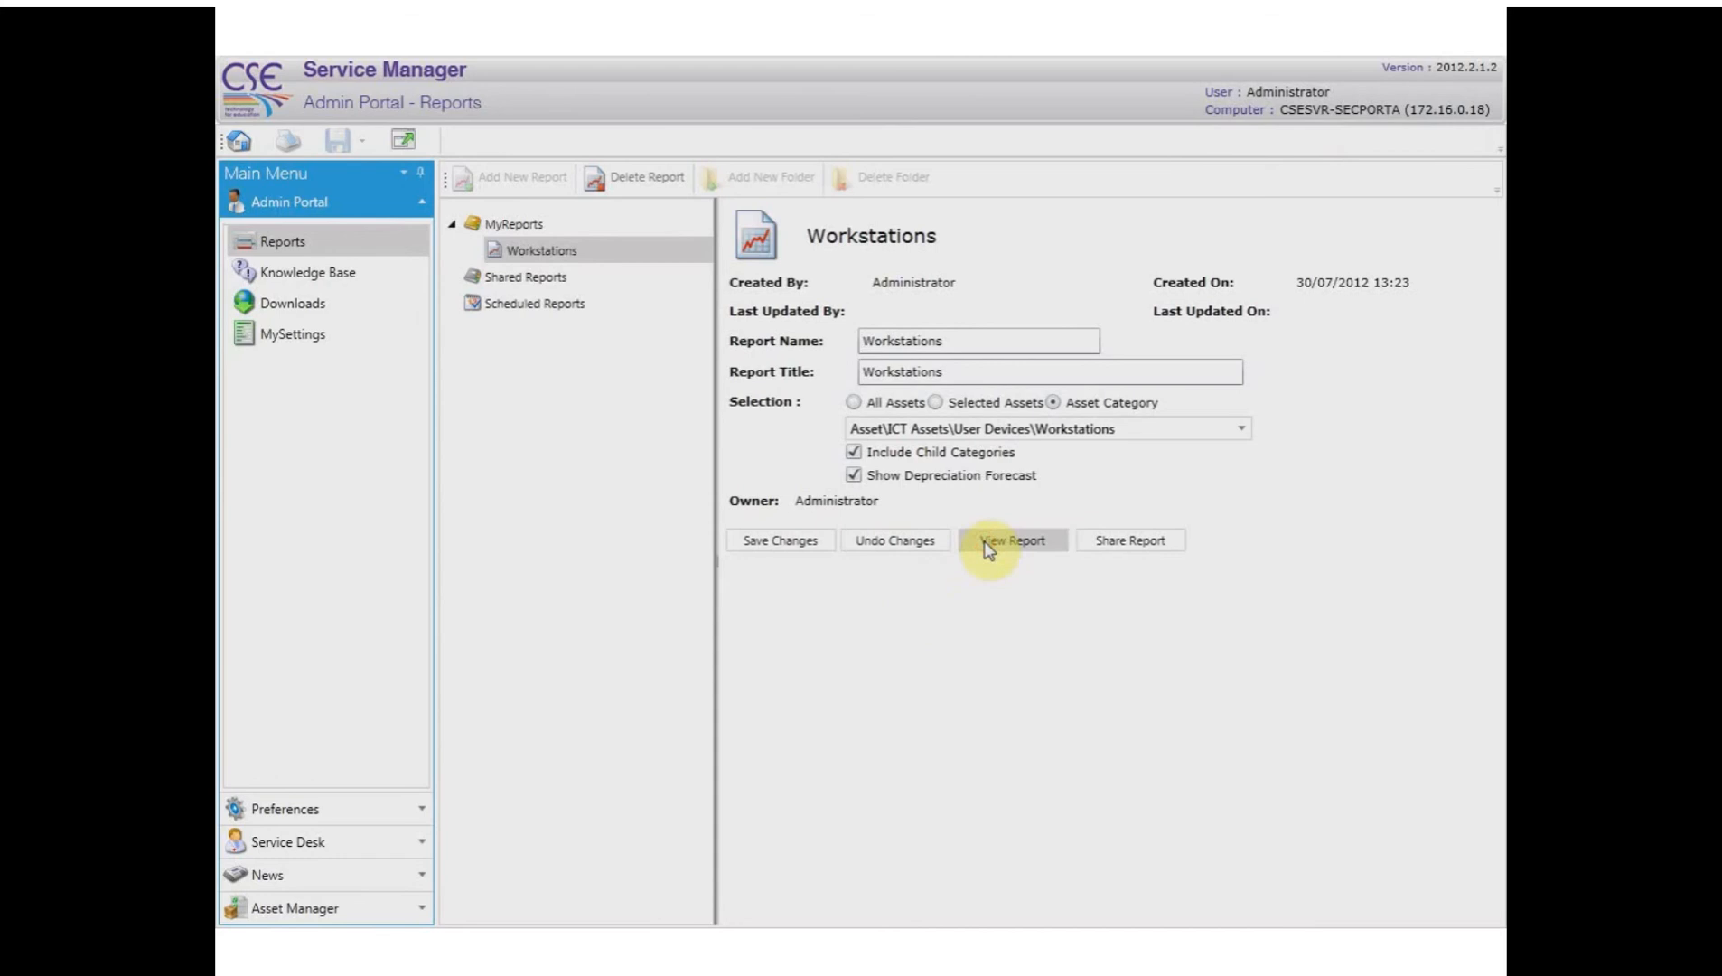
click(814, 542)
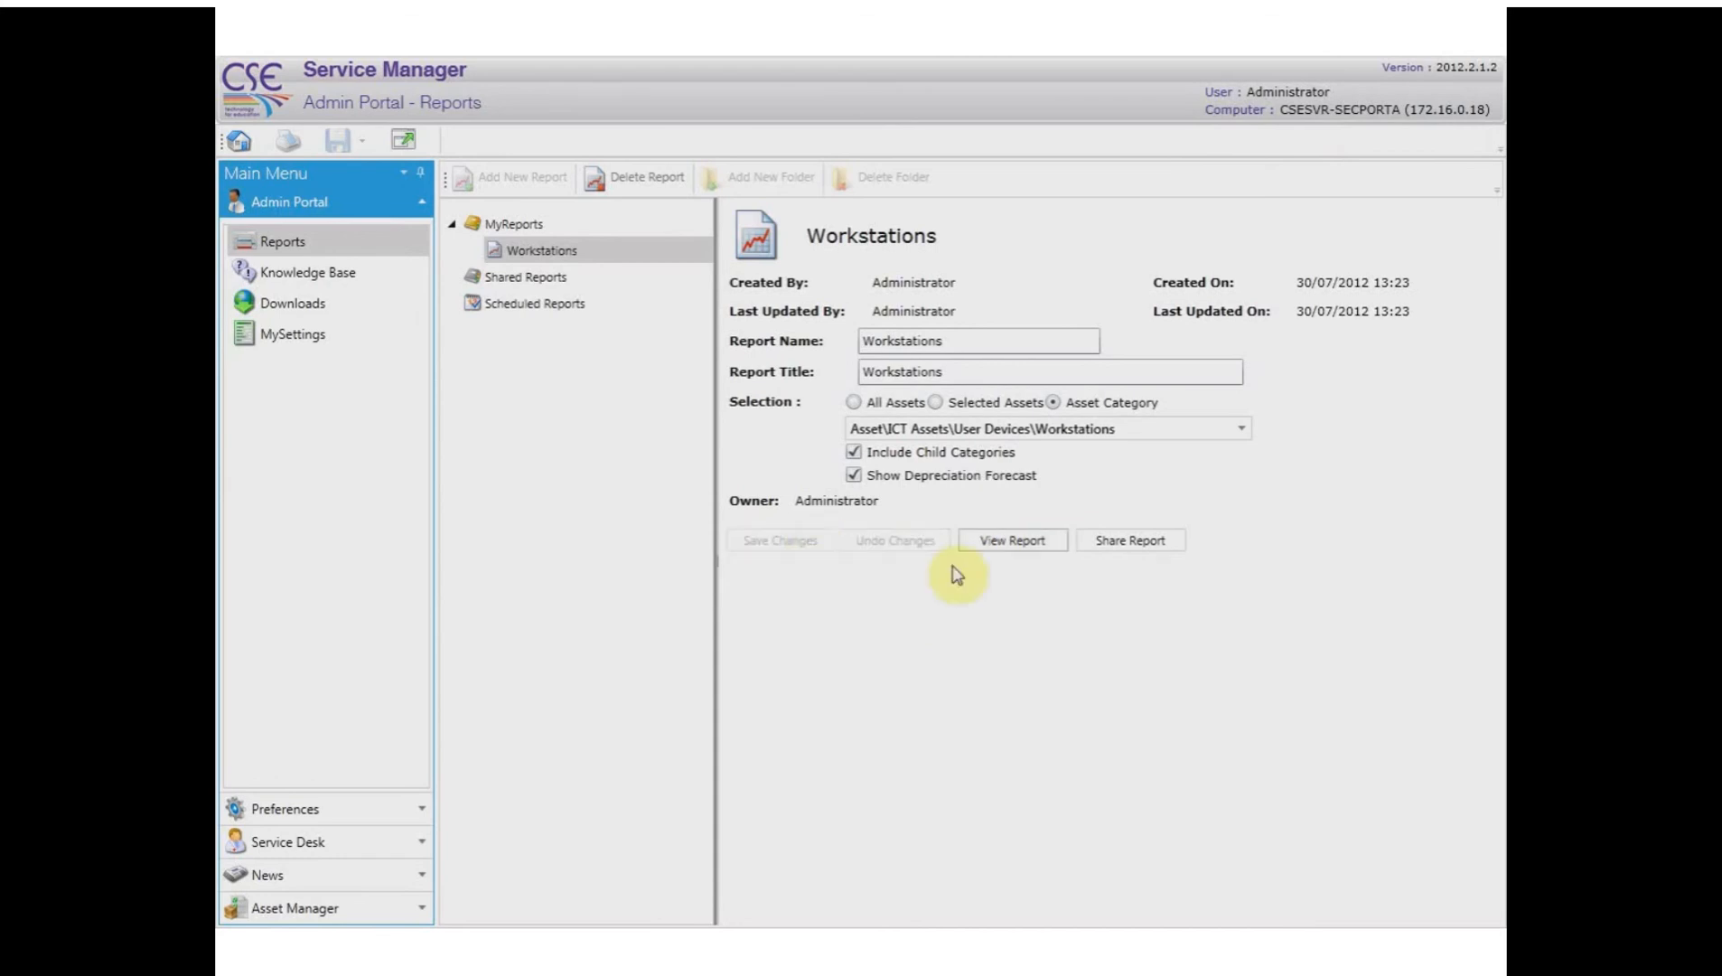
- Generate the Workstations report, zoomed to 74 %, and review the asset depreciation tables on its first page
click(1010, 542)
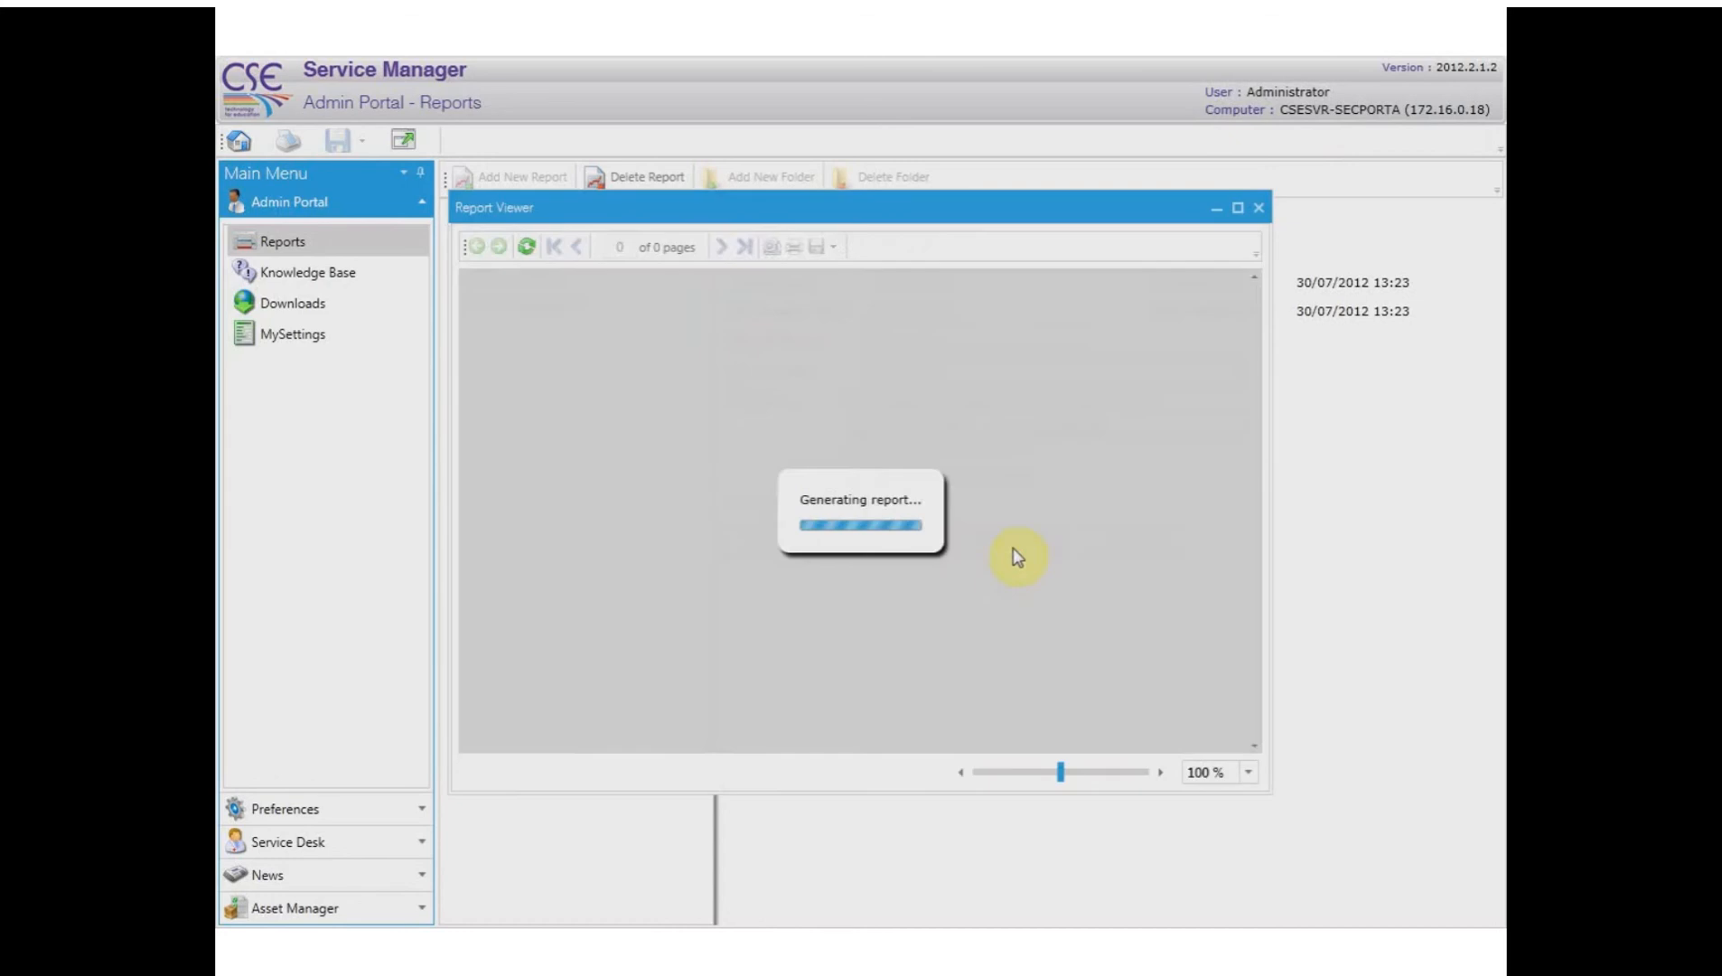
click(1249, 770)
click(1241, 713)
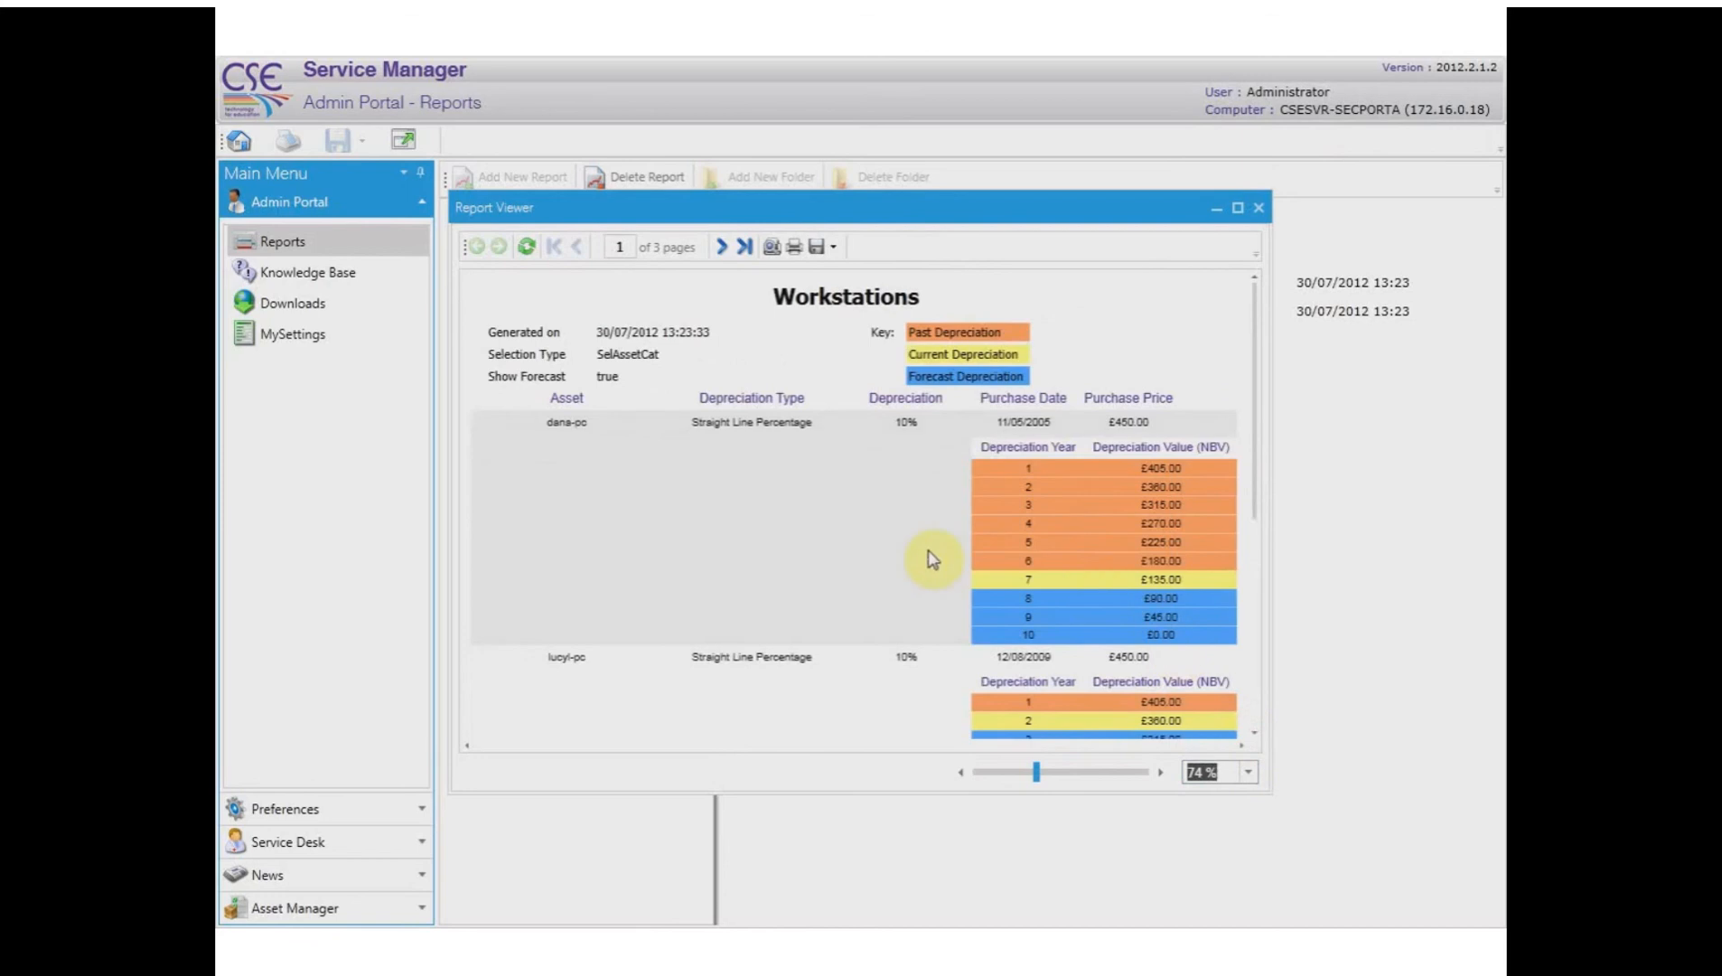
scroll(929, 552, down, 5)
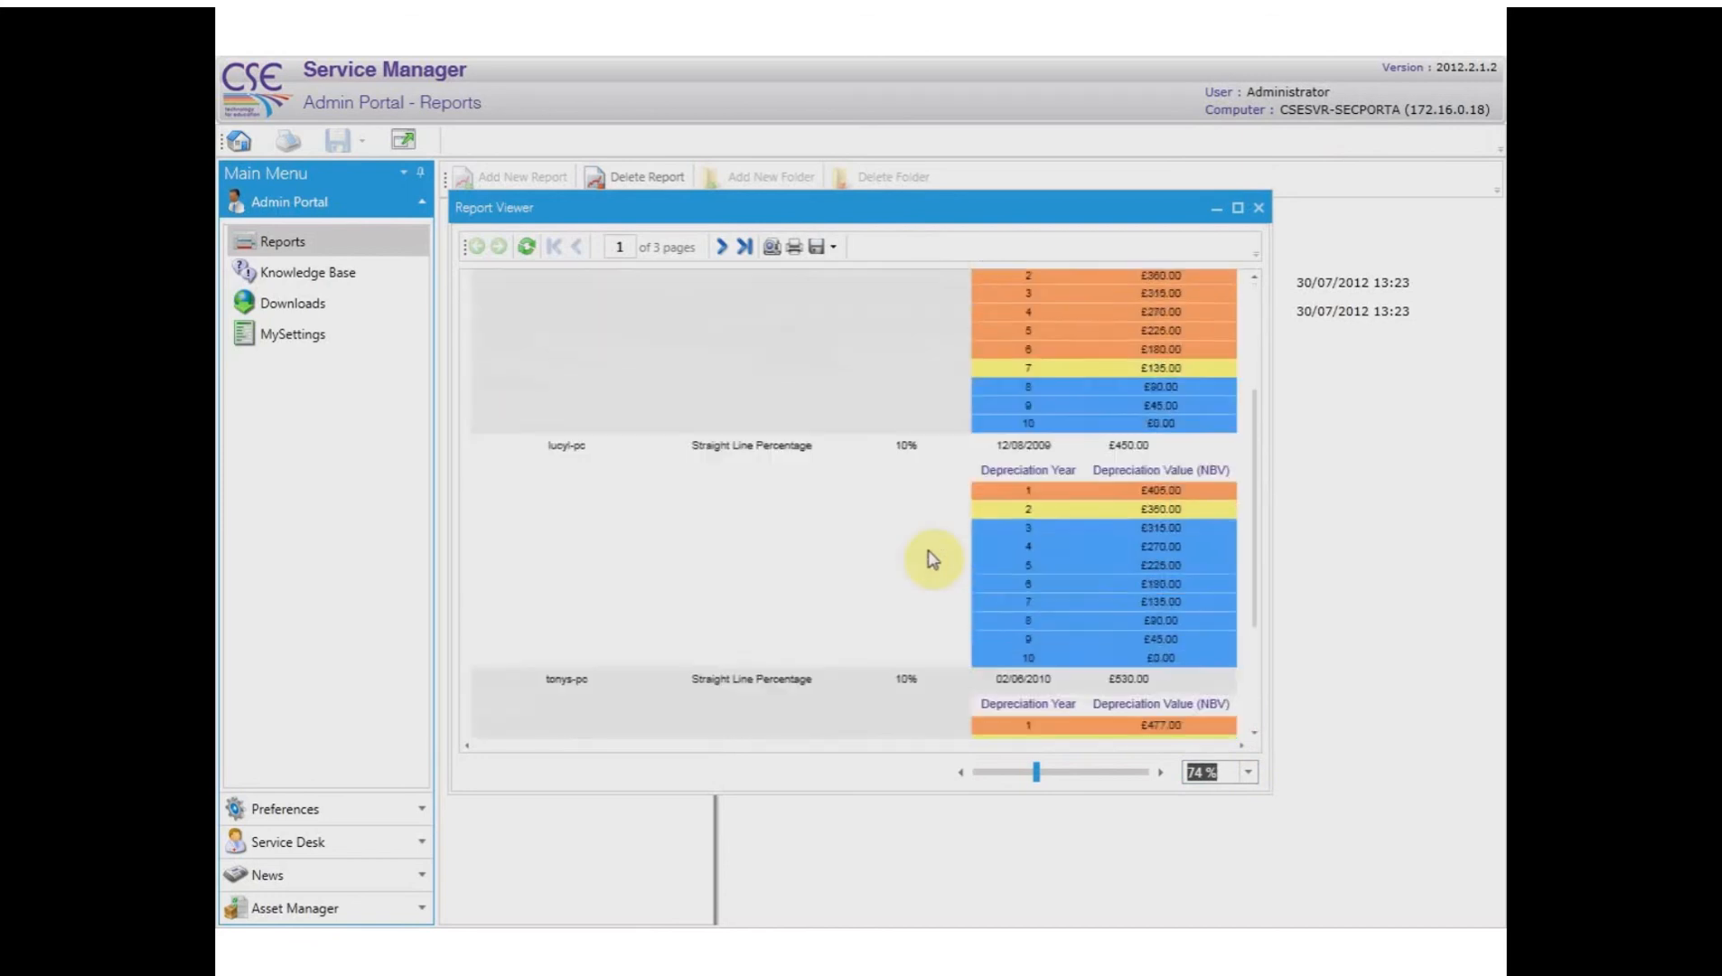
scroll(932, 559, down, 5)
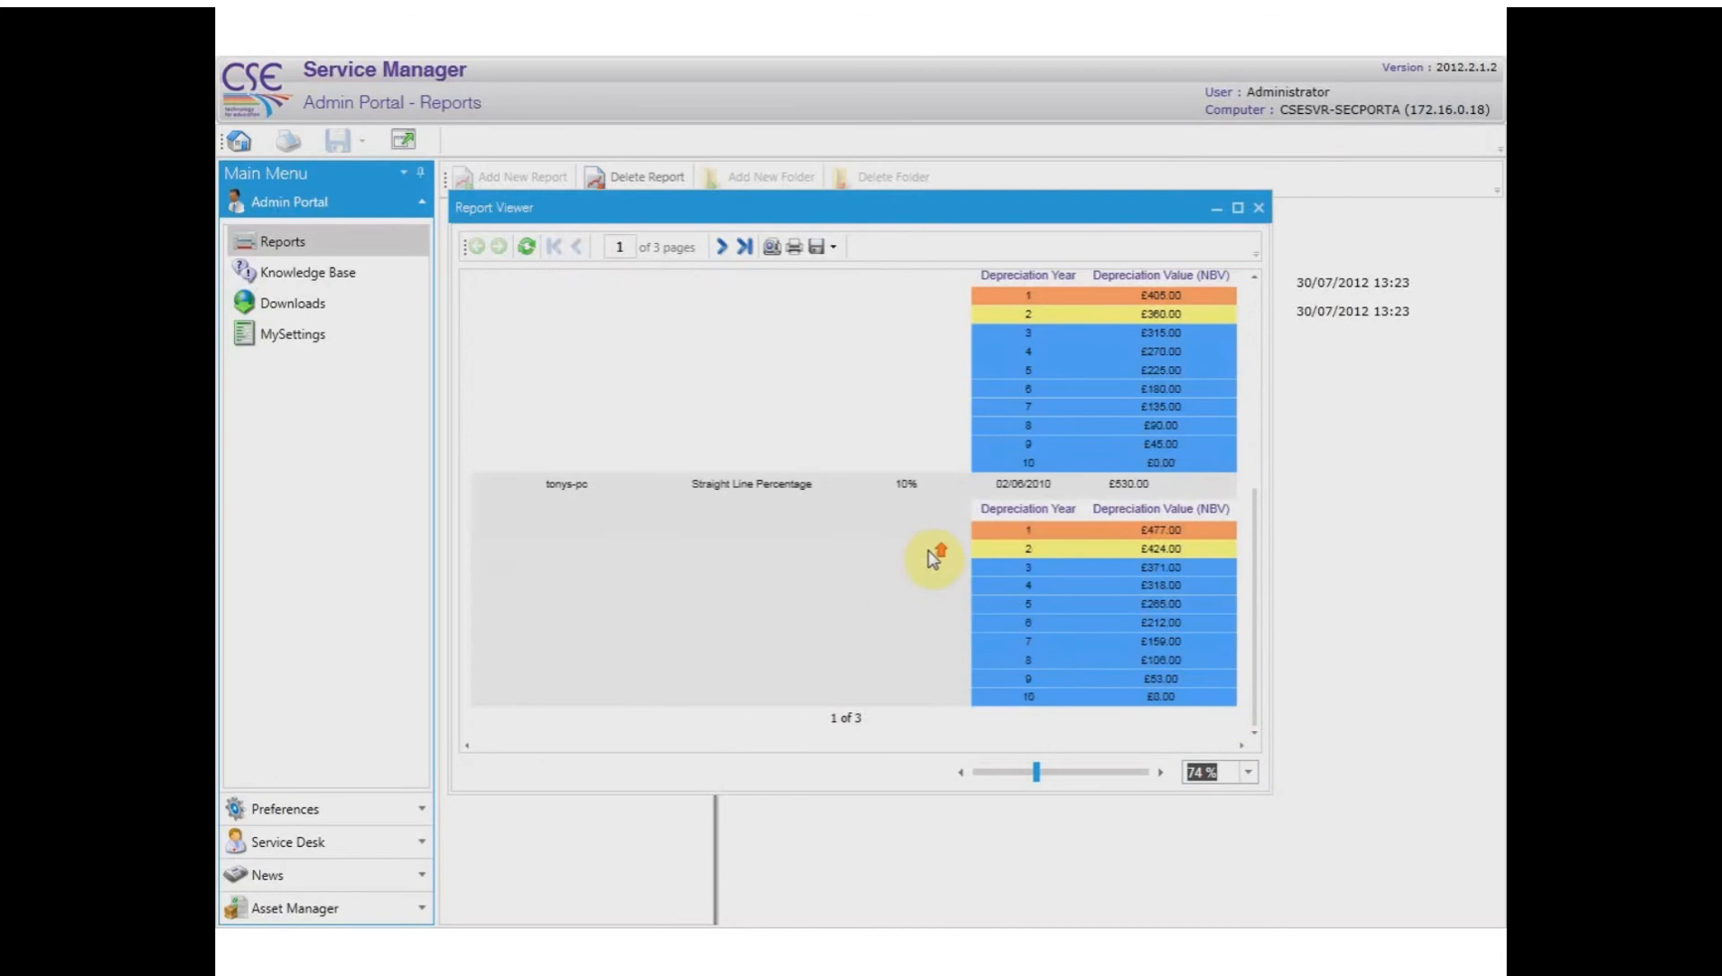
scroll(929, 551, up, 10)
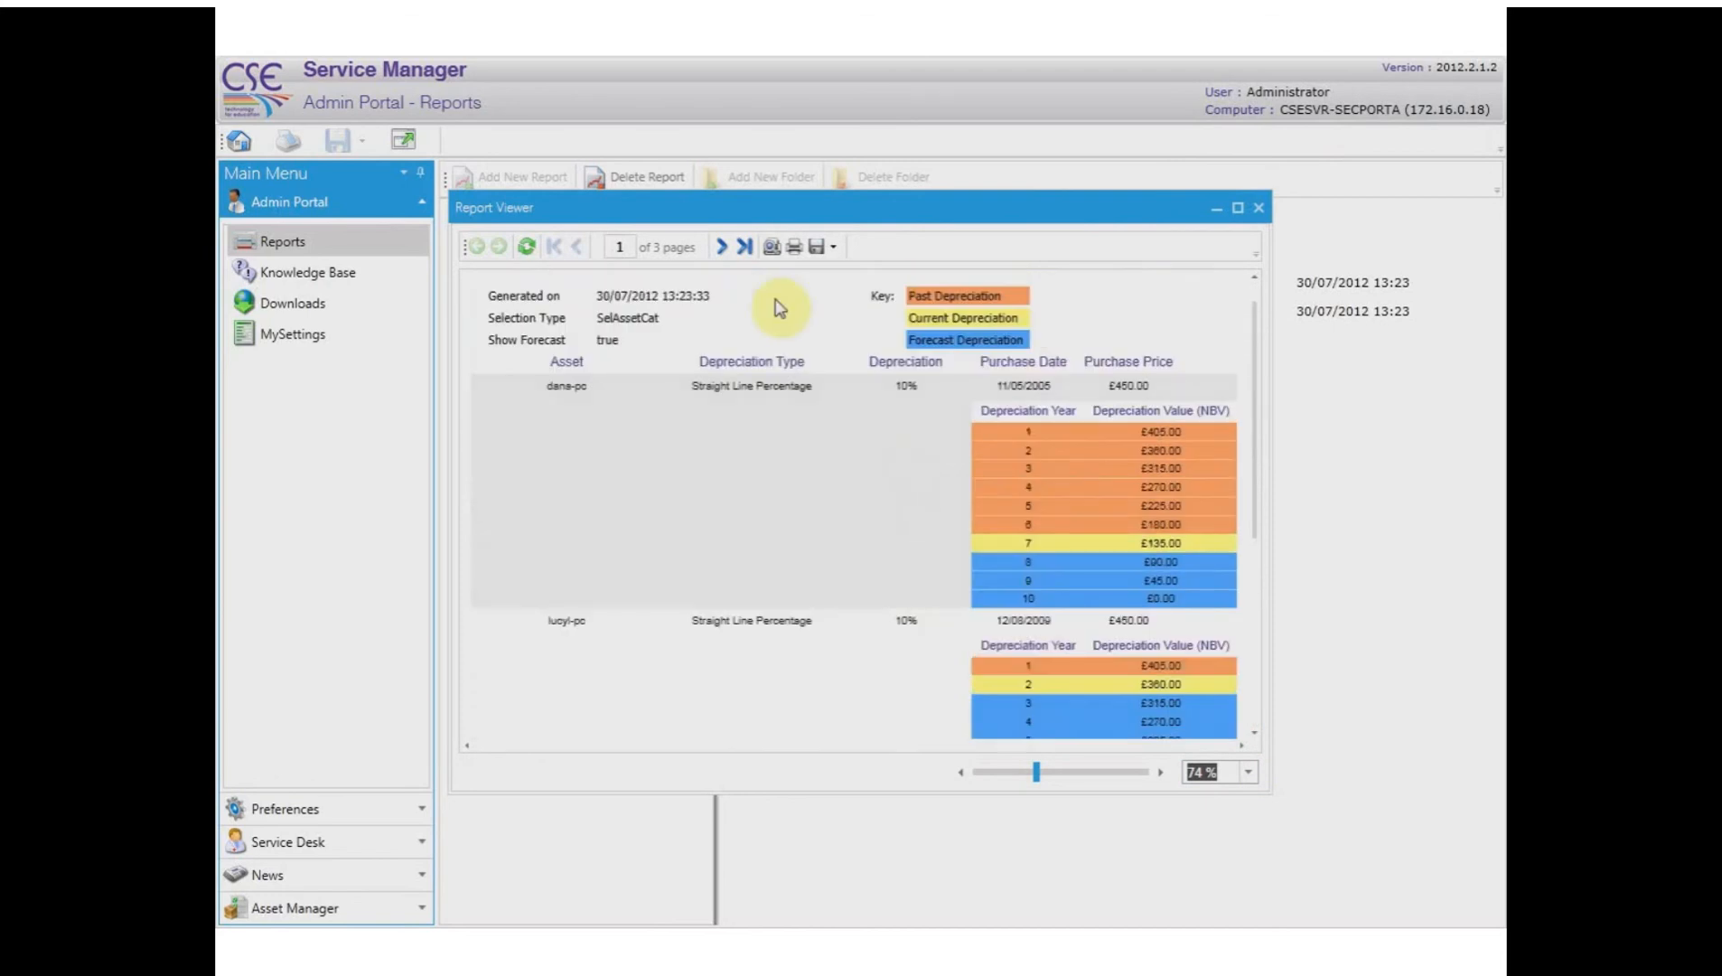
- Review the workstation depreciation on the report's second page and go on to the totals on page 3
click(721, 247)
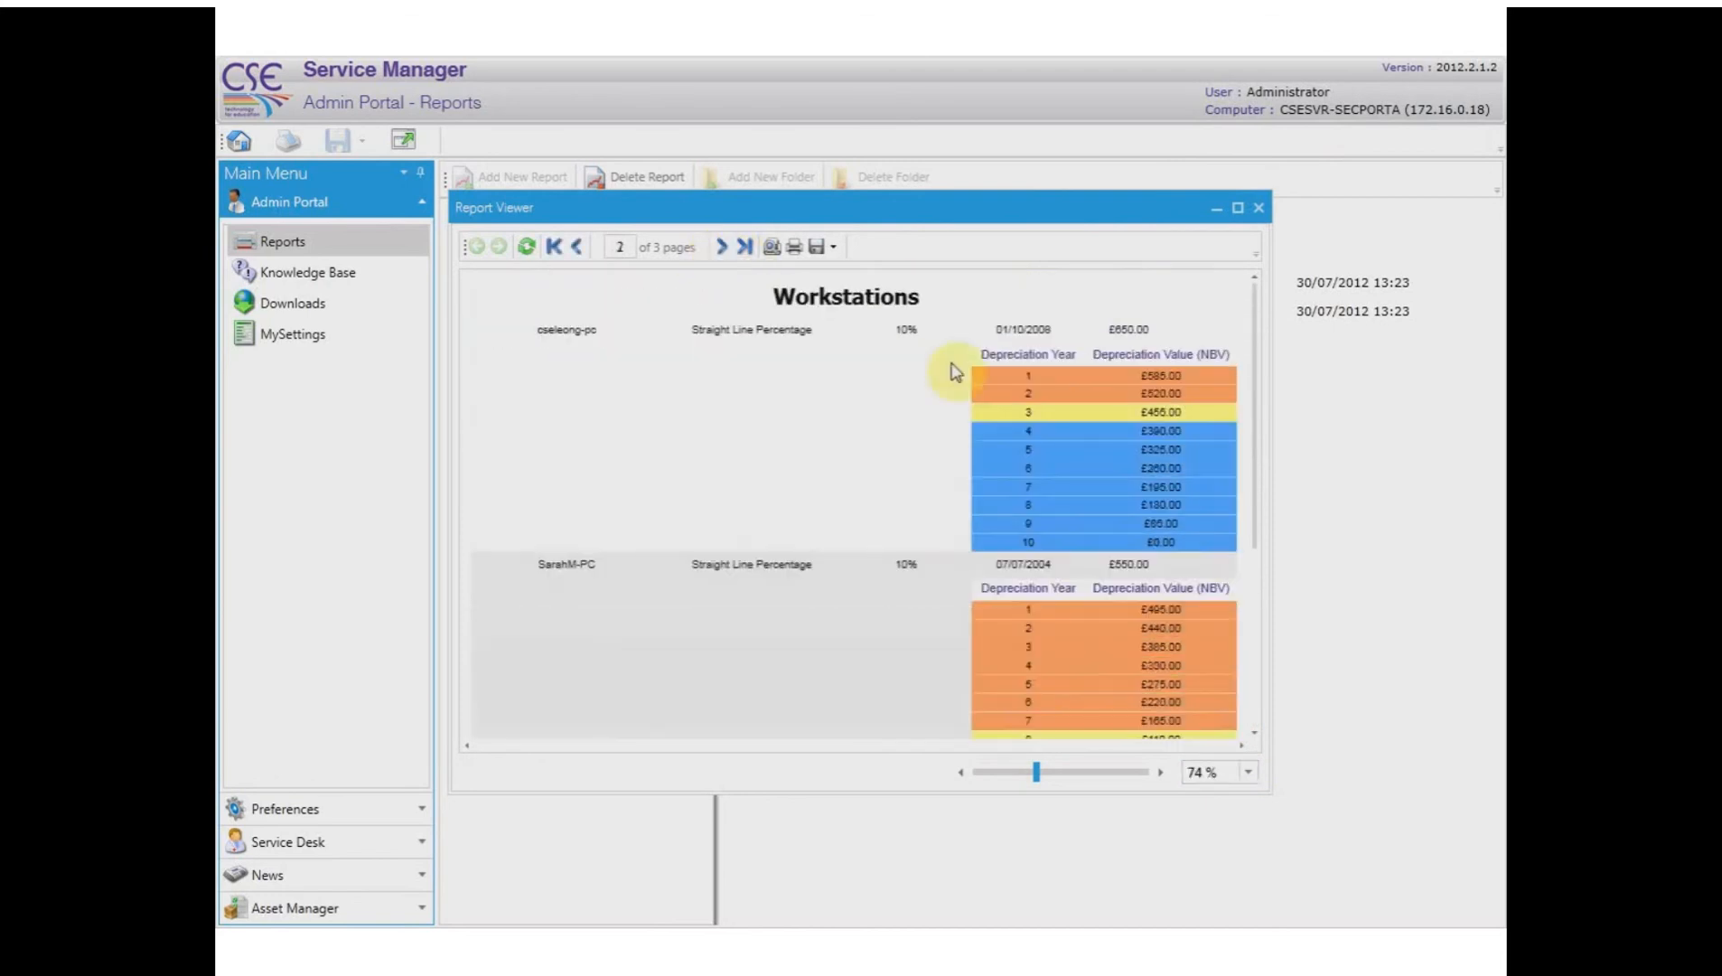
scroll(990, 409, down, 3)
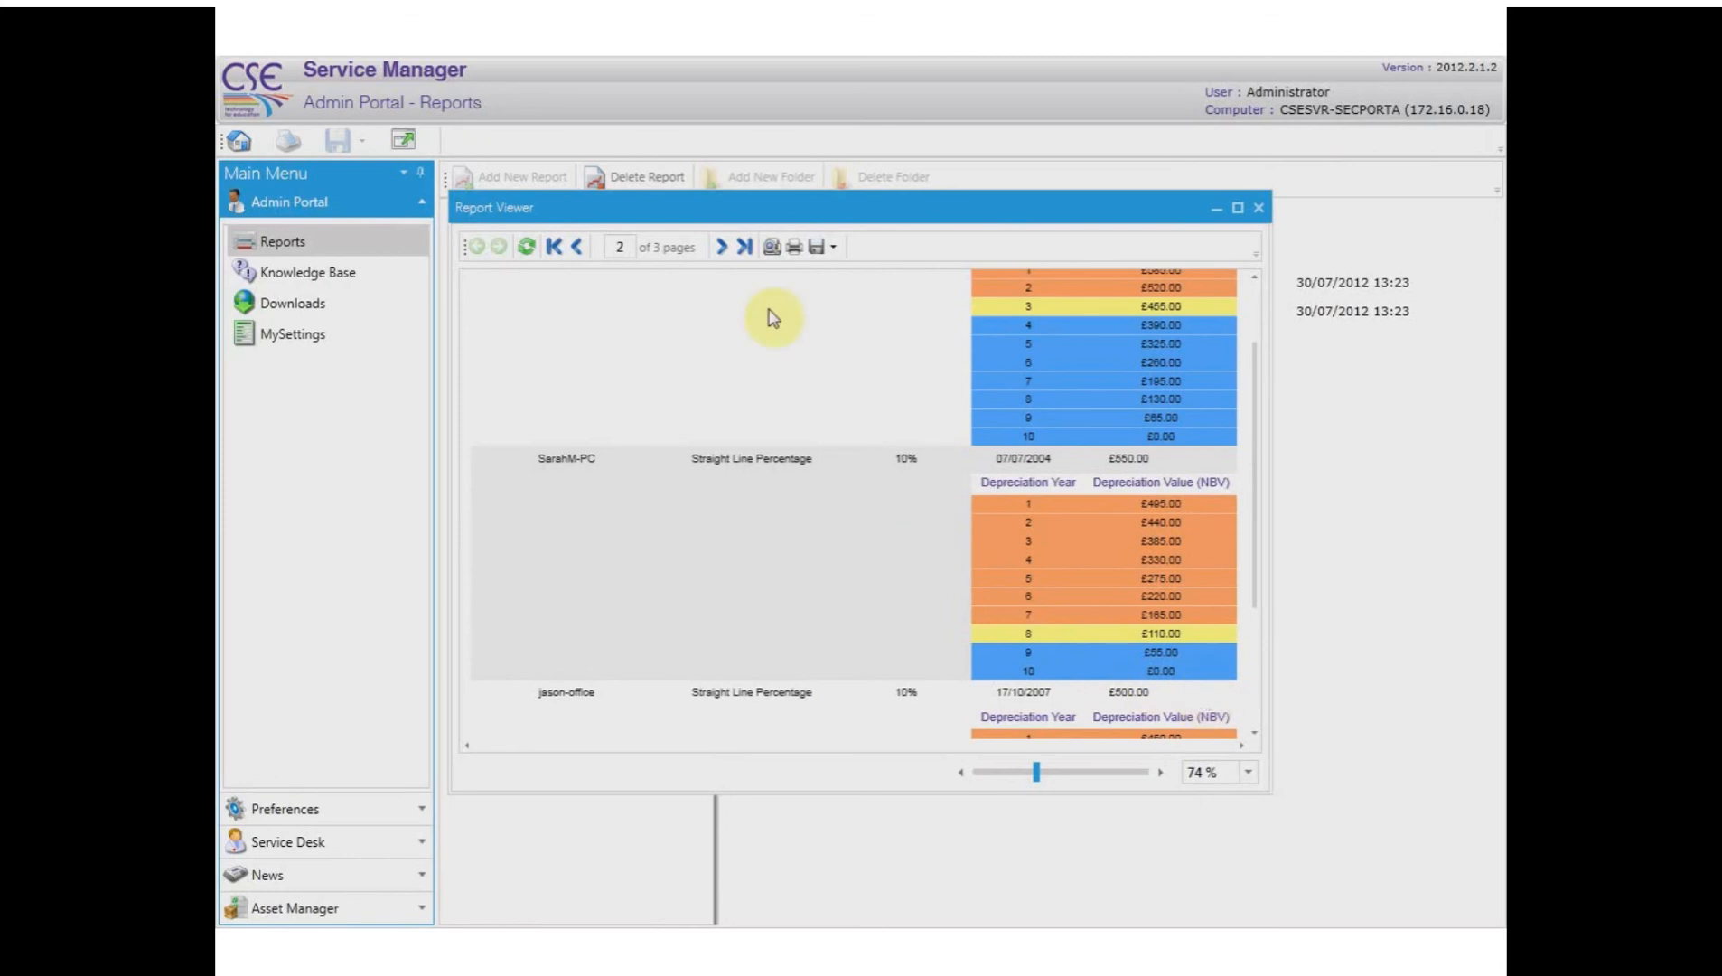
click(723, 246)
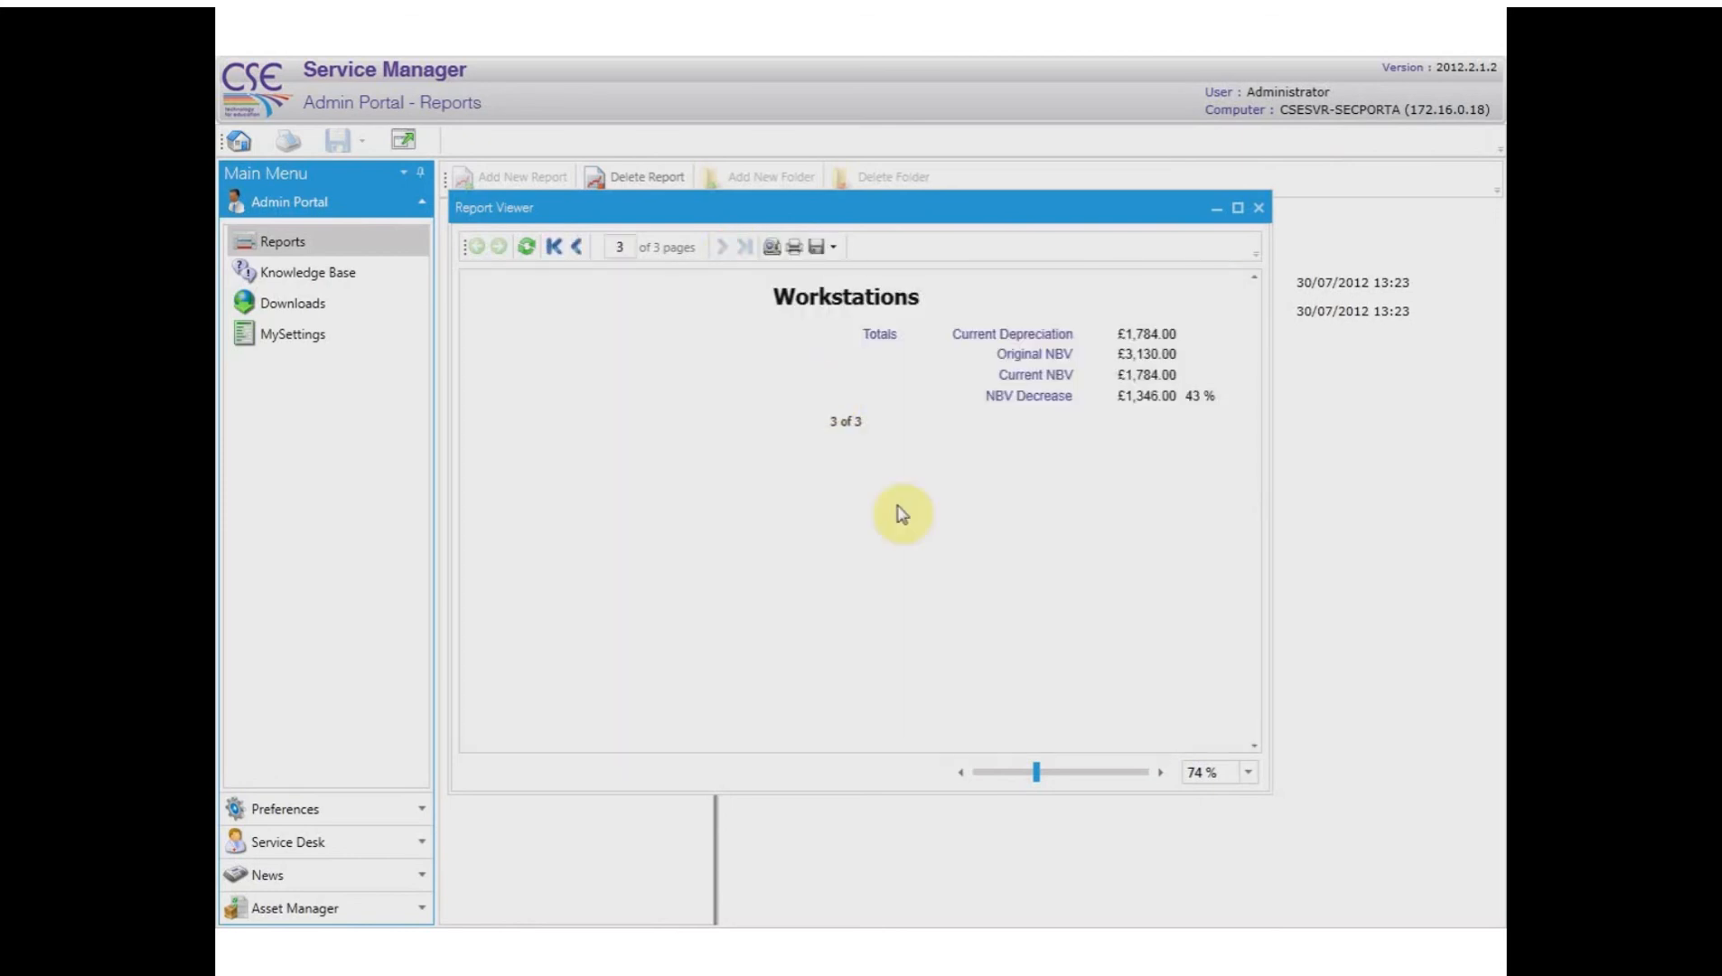